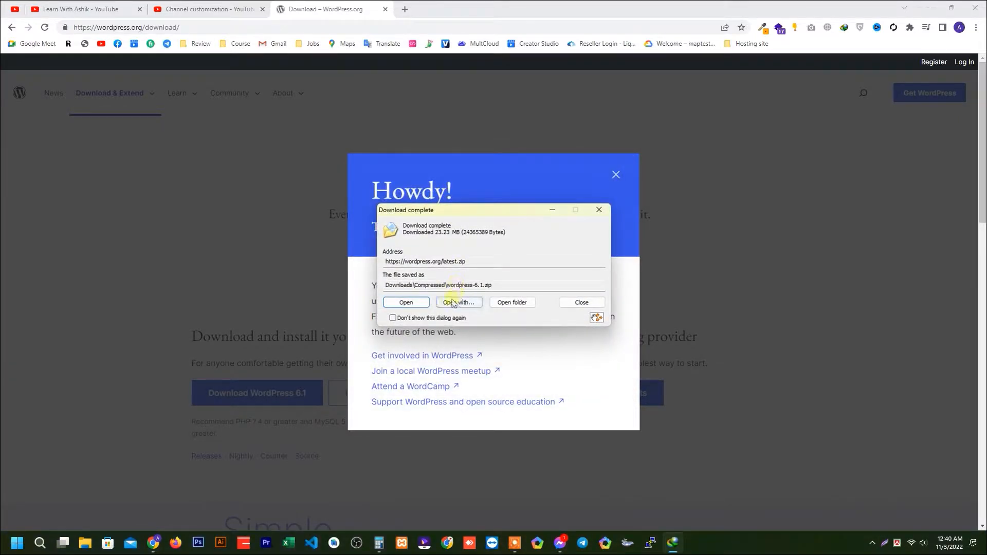
Extract wordpress-6.1.zip from the download folder into a wordpress-6.1 subfolder, close the archive, and open the extracted folder.
left_click(512, 303)
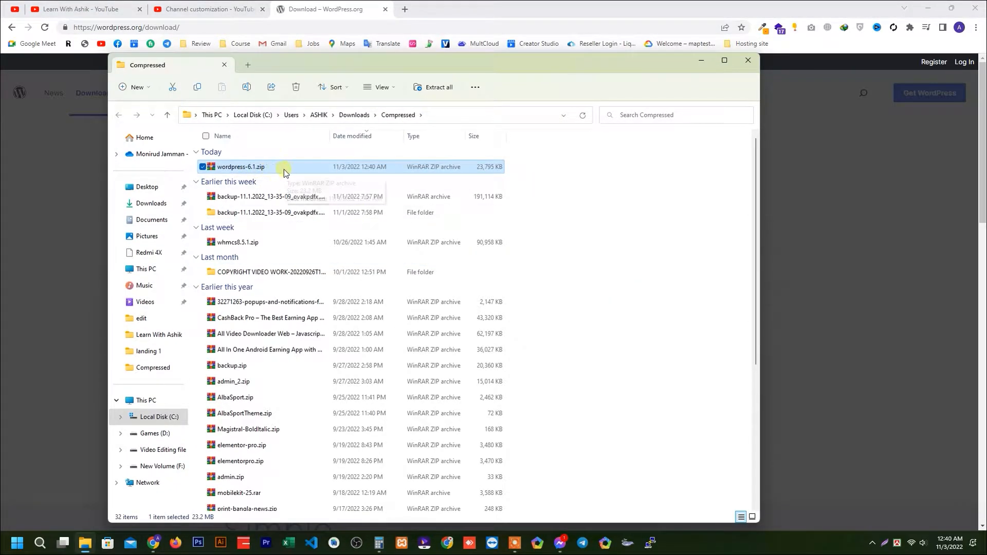
right_click(284, 168)
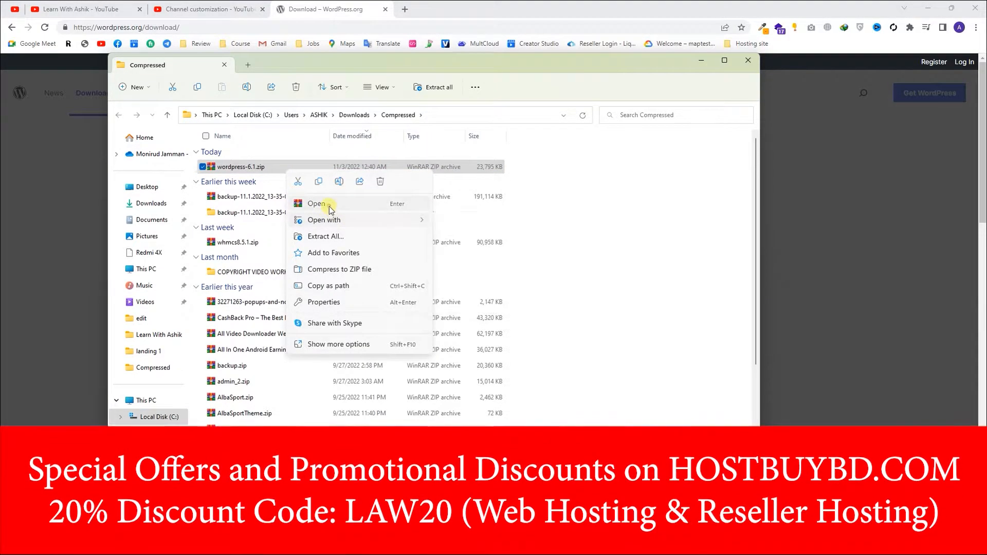
left_click(329, 204)
key("alt+e")
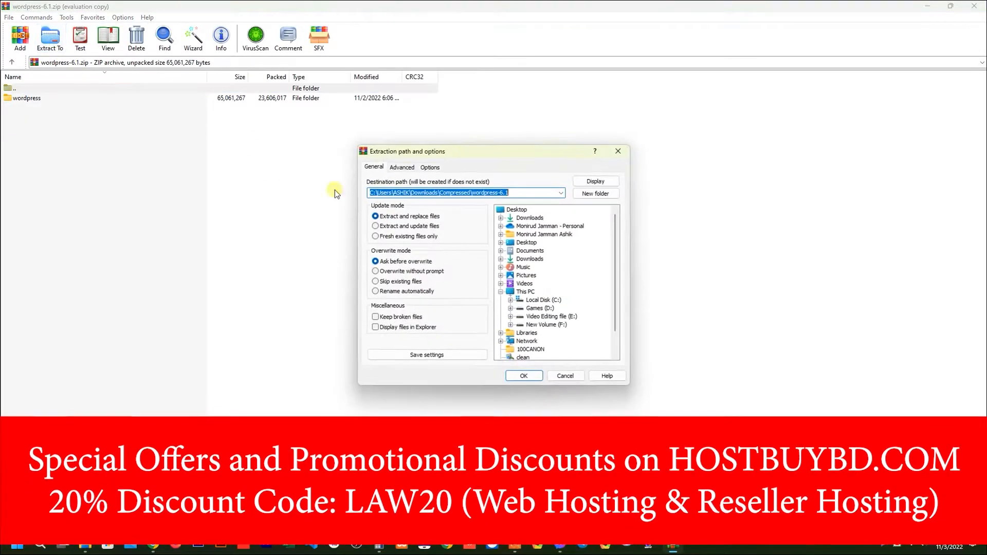
left_click(535, 377)
left_click(549, 273)
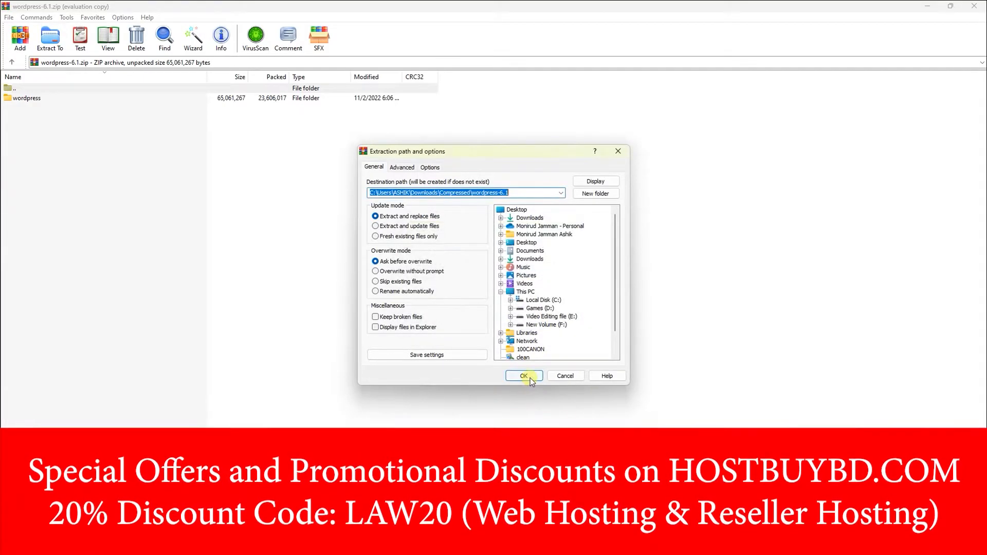
left_click(531, 381)
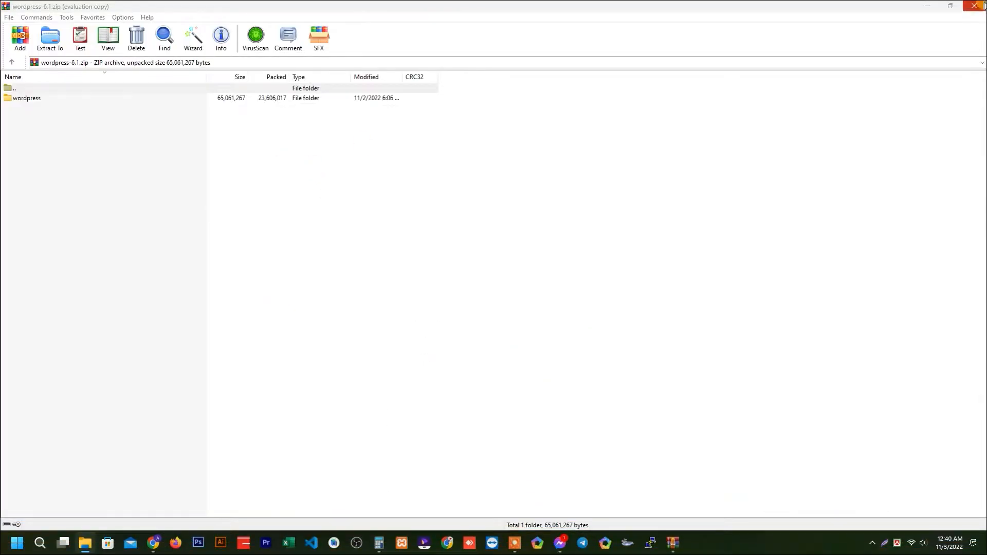
left_click(974, 5)
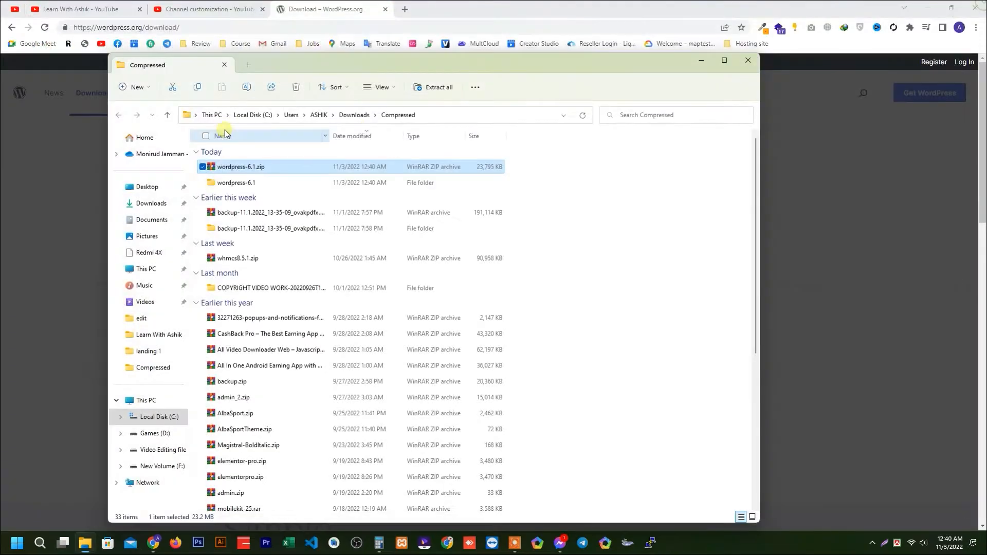
double_click(256, 182)
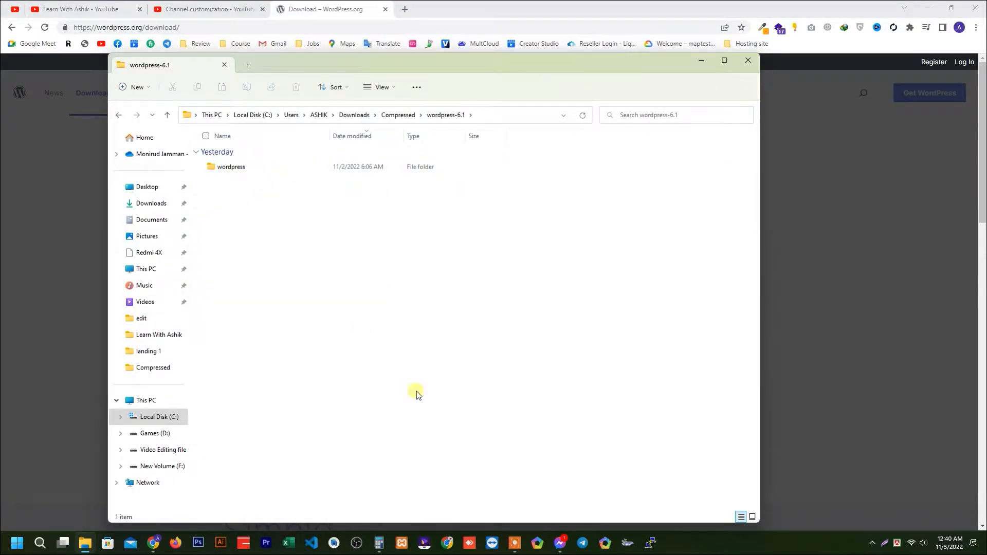
Switch to Chrome and open a new browser tab.
left_click(152, 542)
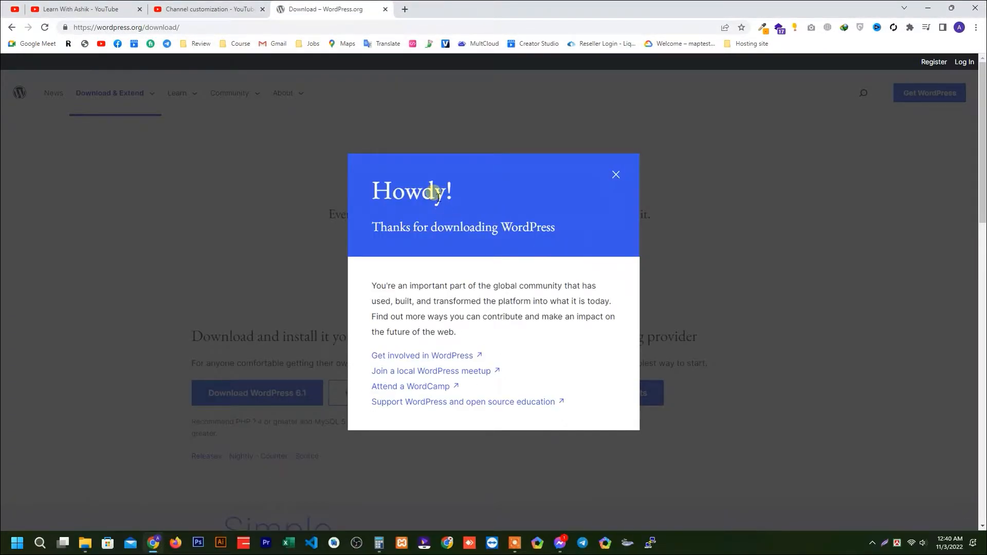
left_click(404, 10)
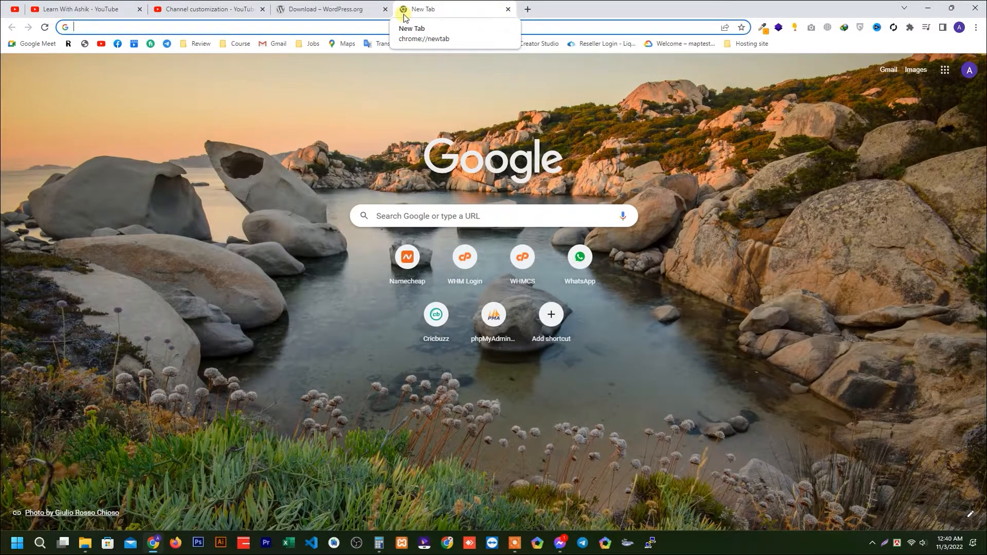
type("localhost")
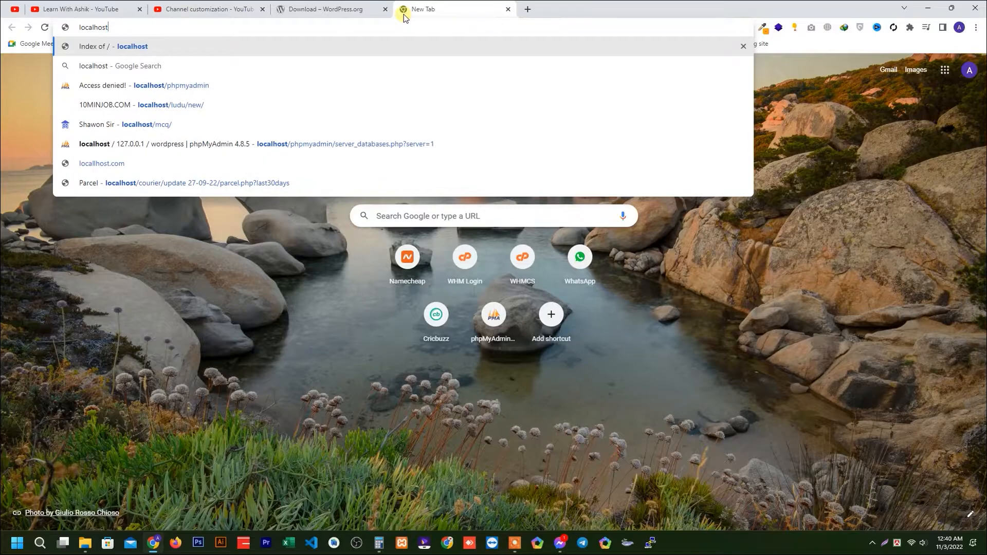
key("BackSpace")
key("BackSpace")
key("BackSpace")
key("BackSpace")
key("BackSpace")
key("BackSpace")
key("BackSpace")
key("BackSpace")
key("BackSpace")
Search Google for "xampp", and search for "wampp" in a separate new tab.
type("xa")
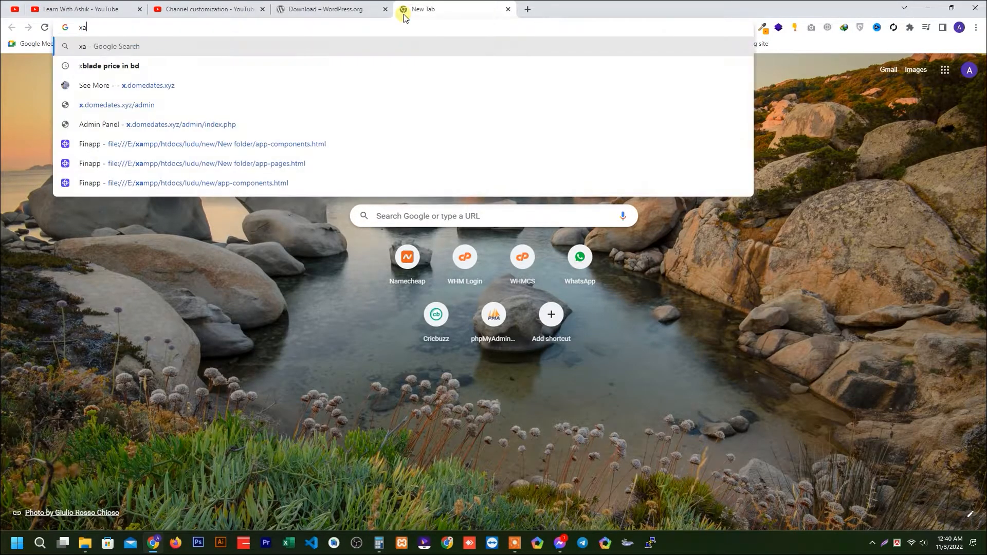
type("mpp")
key("Return")
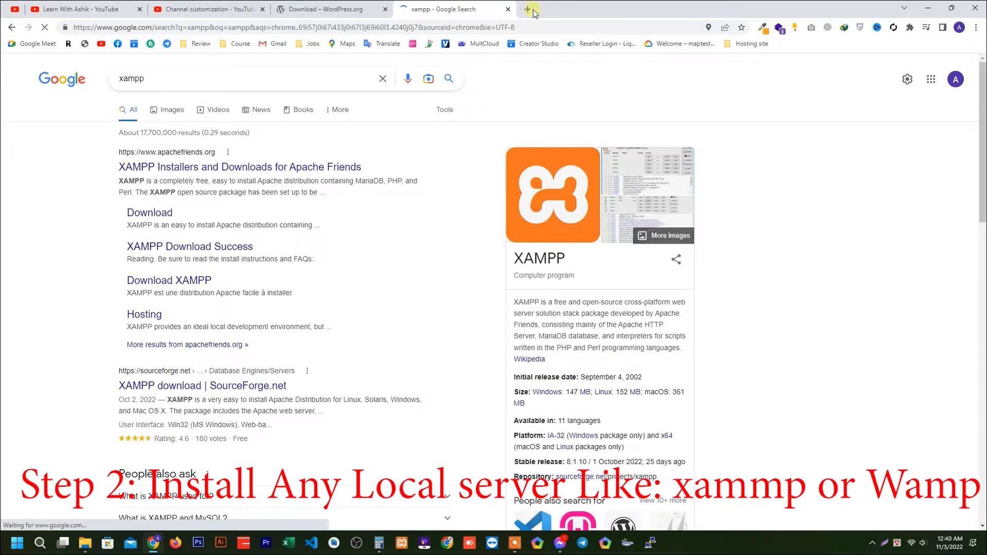
left_click(528, 10)
type("wampp")
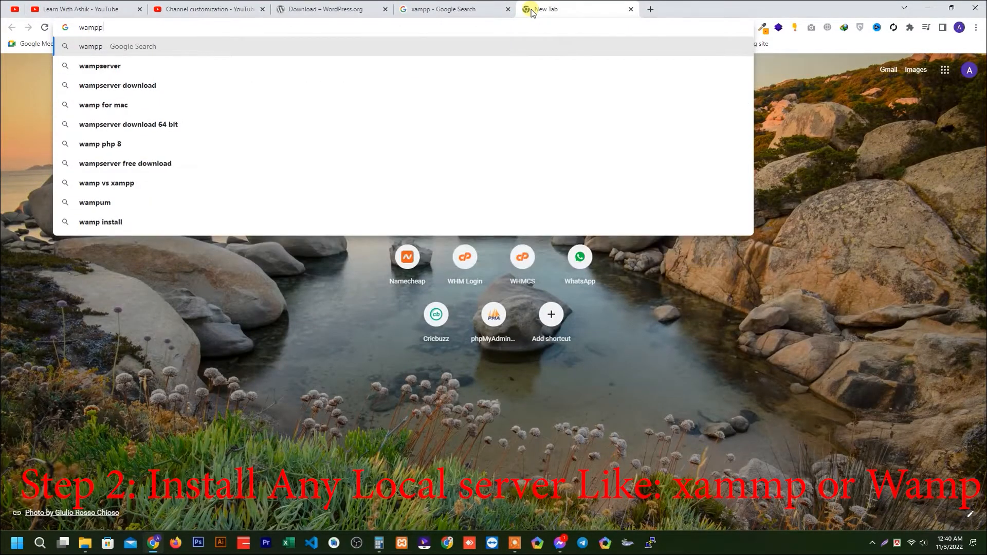
key("Return")
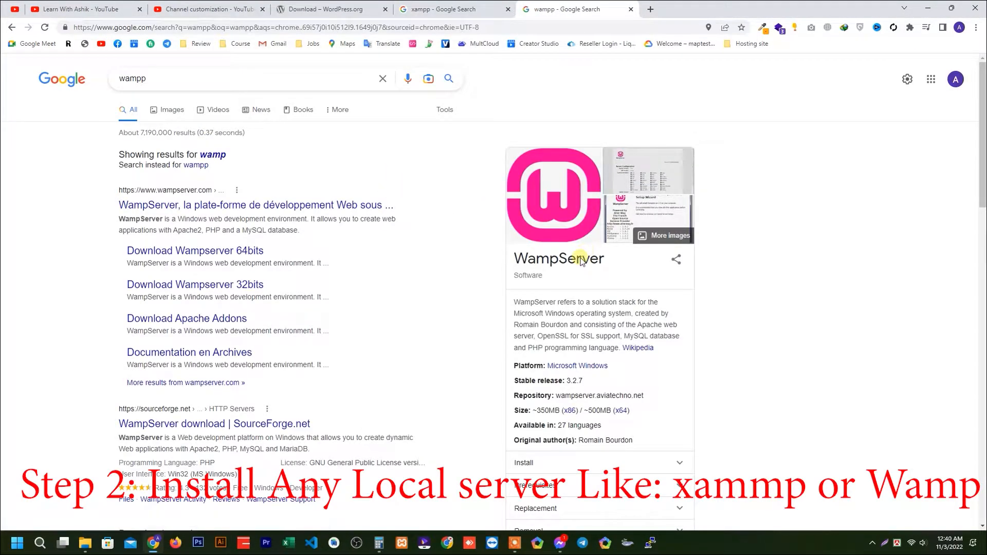
double_click(581, 261)
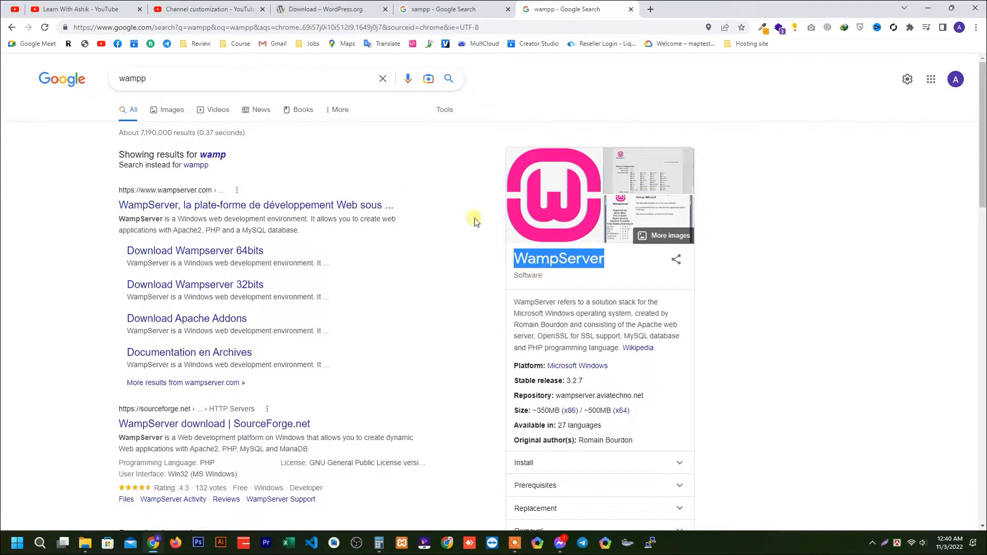
Open the XAMPP Control Panel and start the Apache and MySQL modules.
left_click(403, 544)
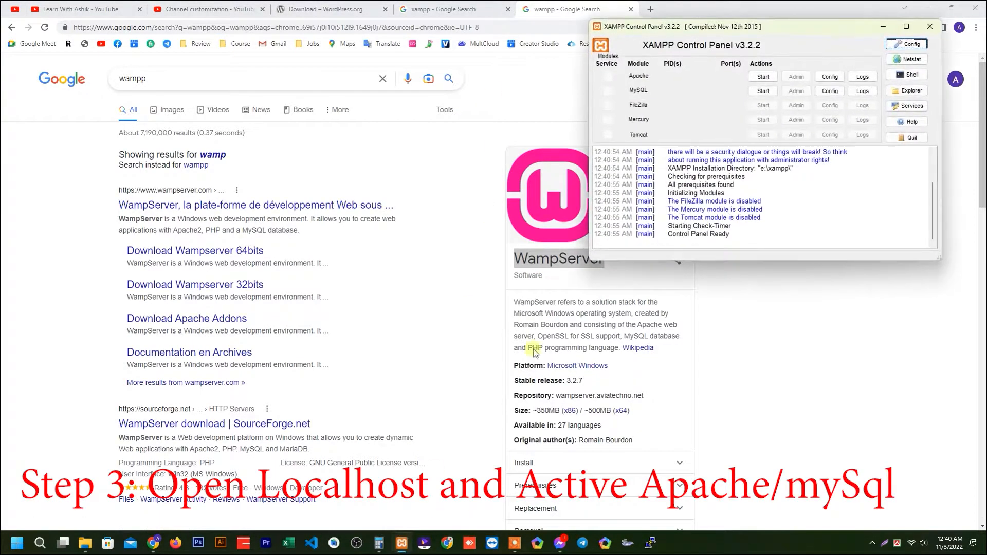
left_click_drag(732, 34, 411, 79)
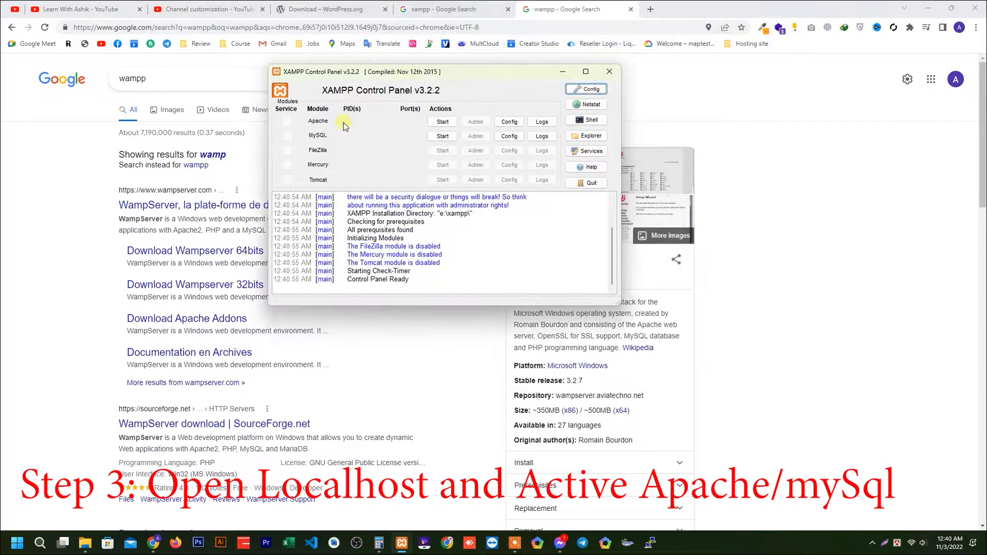
left_click(448, 124)
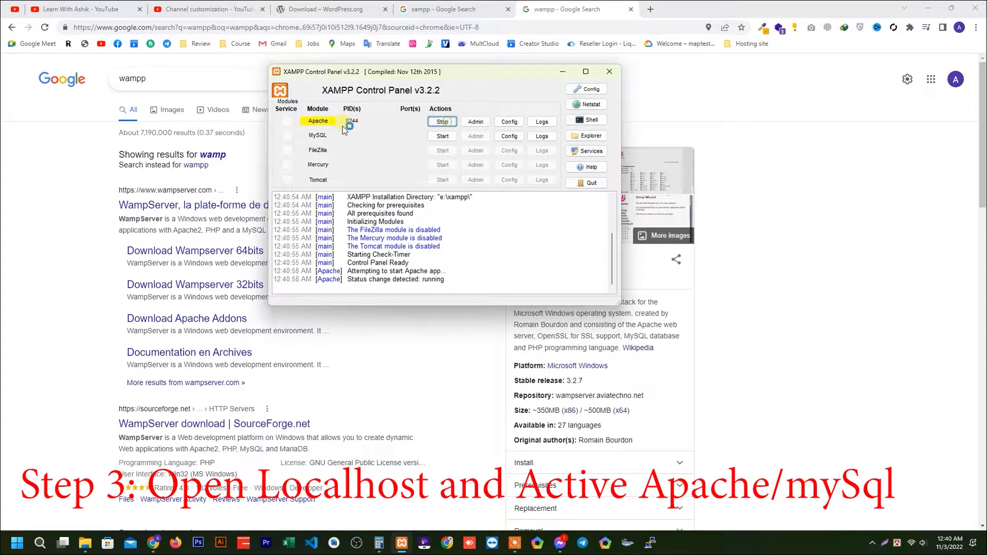
left_click(449, 139)
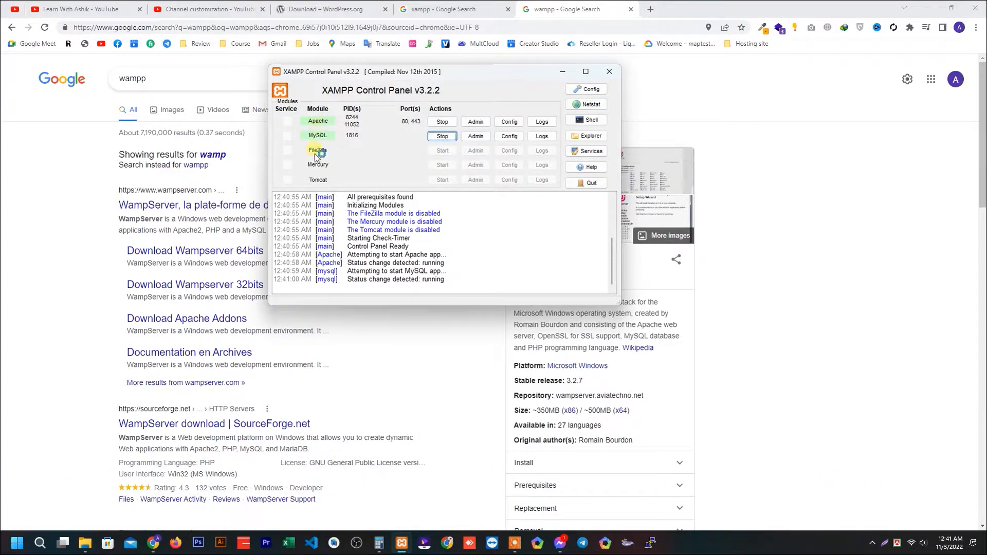
Open the XAMPP installation folder from the control panel and go into its htdocs folder.
left_click(591, 140)
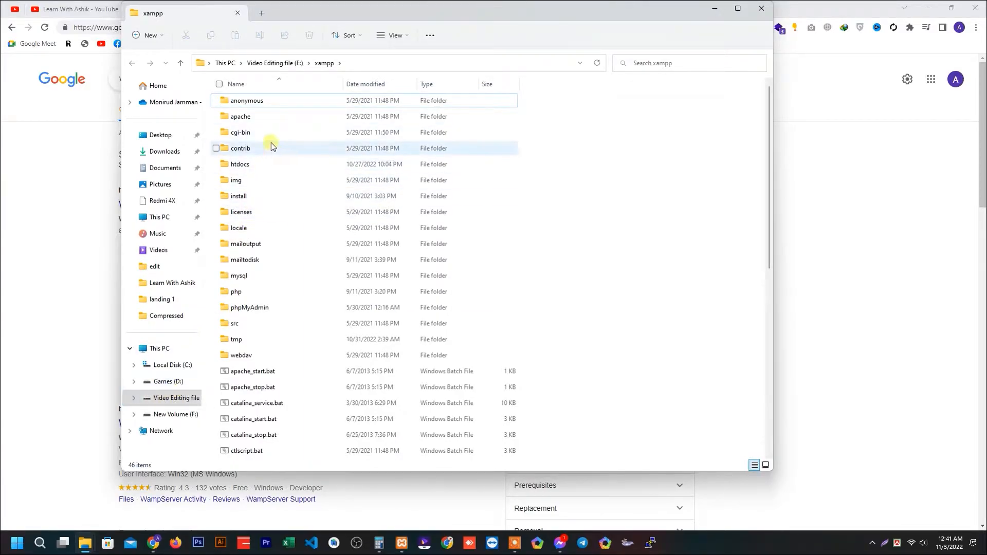
left_click_drag(369, 17, 407, 66)
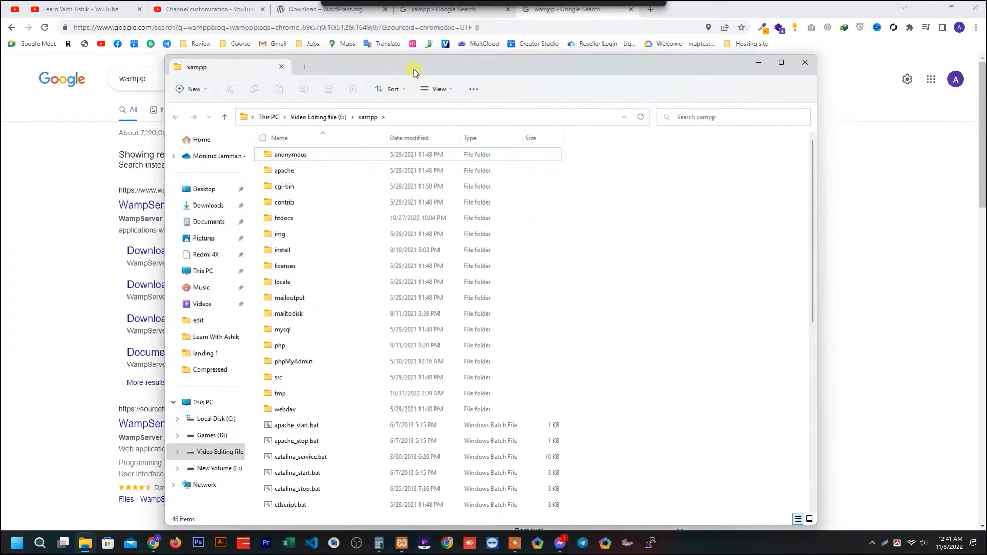
double_click(301, 214)
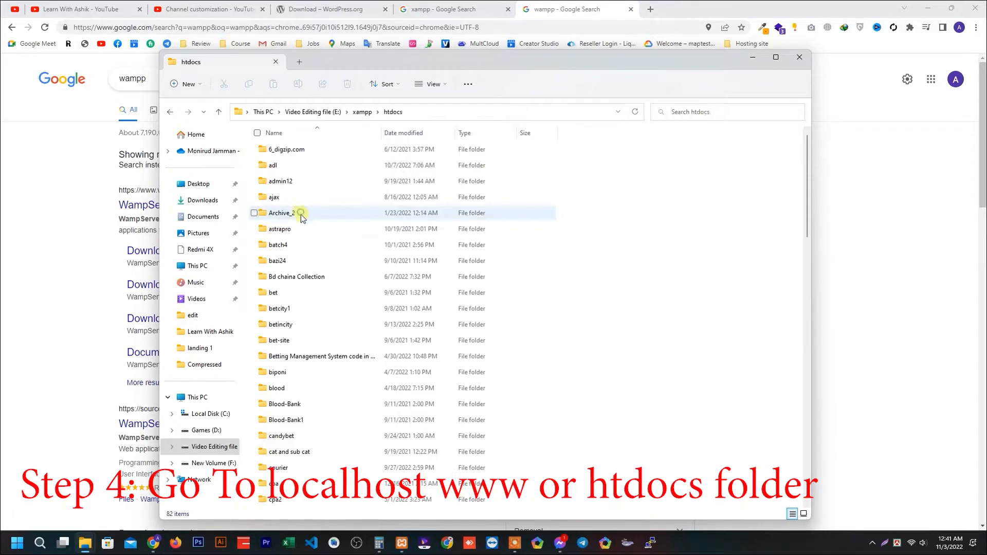
Create a new folder named wpinstall inside htdocs.
scroll(517, 277, "down", 9)
scroll(537, 401, "up", 10)
left_click_drag(564, 149, 578, 360)
left_click(582, 322)
scroll(571, 337, "up", 10)
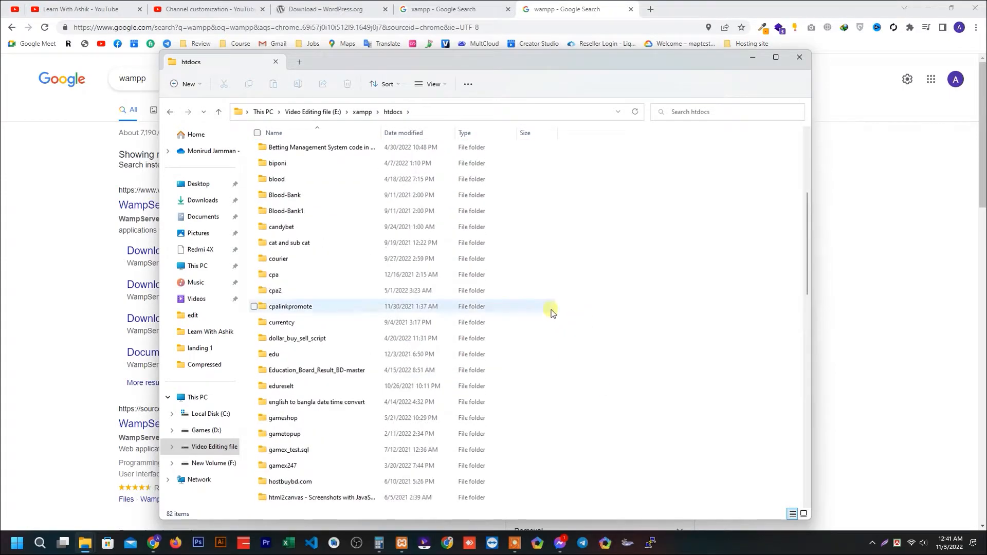
right_click(591, 203)
mouse_move(679, 283)
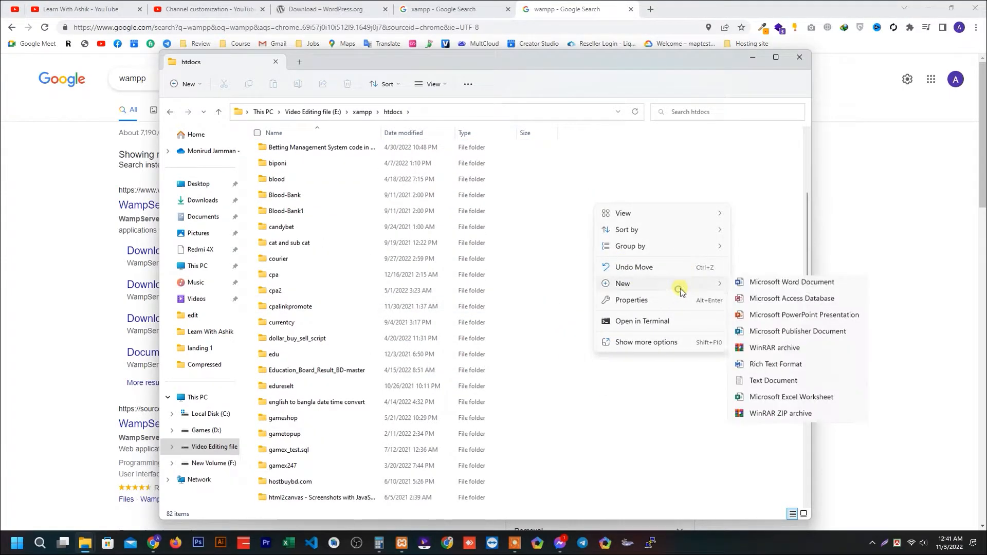
left_click(769, 288)
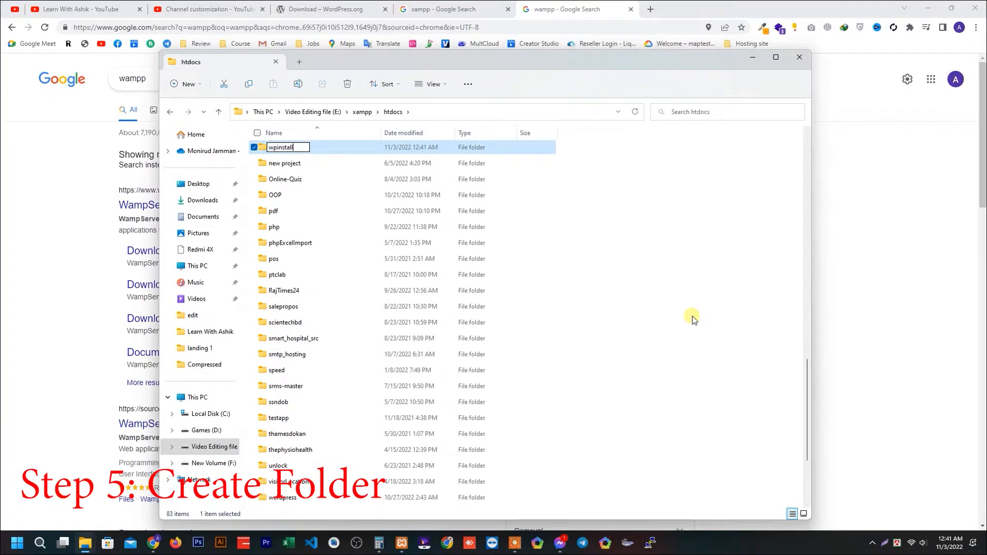
key("Return")
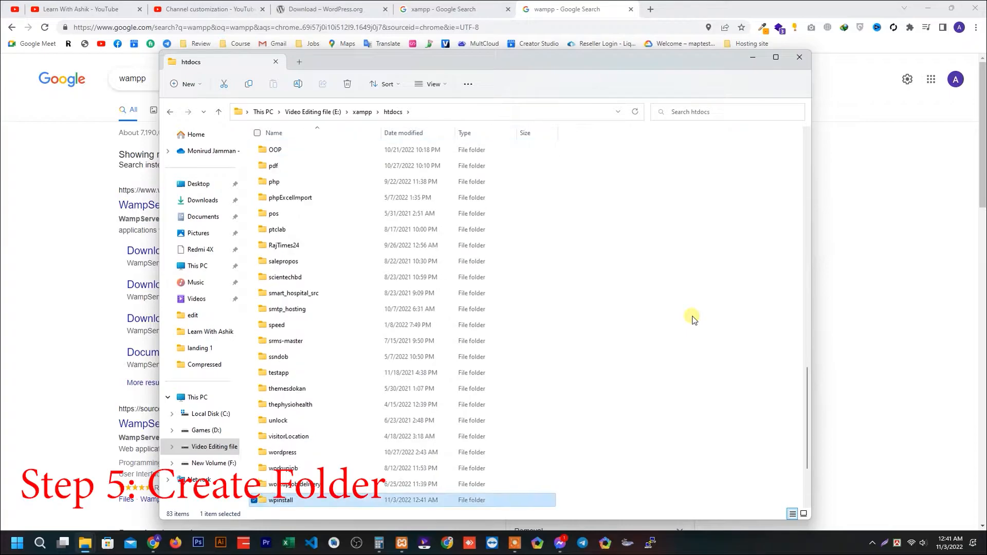
right_click(289, 501)
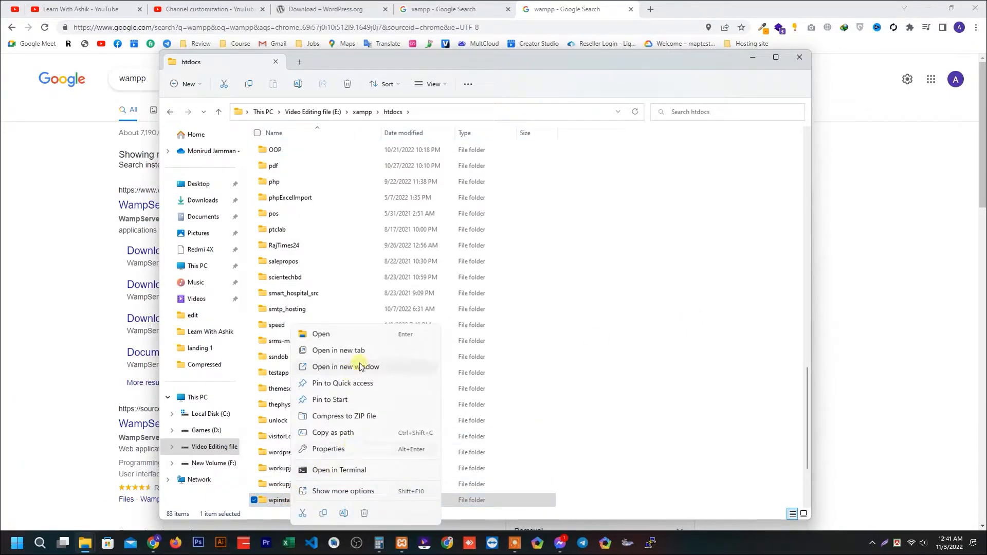
left_click(344, 513)
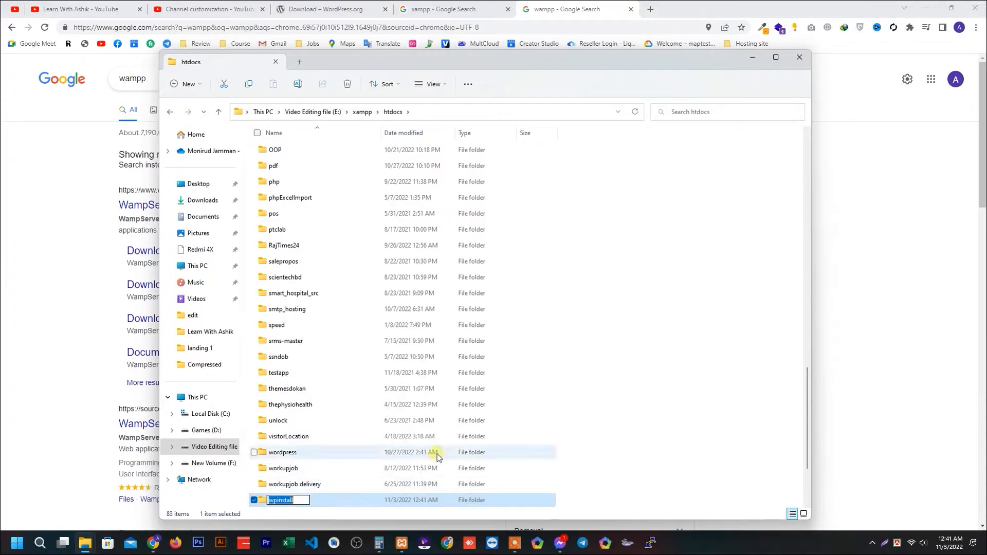
right_click(282, 503)
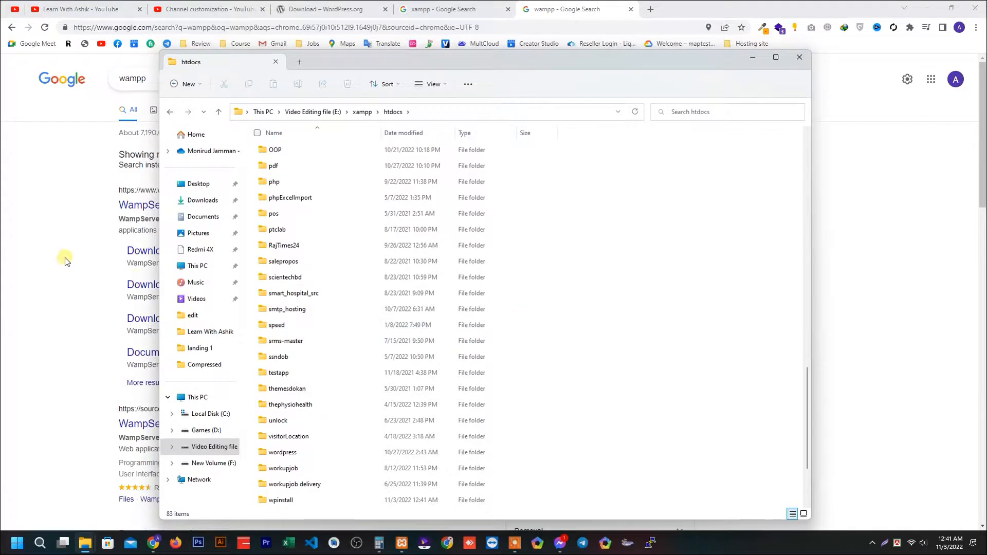
left_click(66, 261)
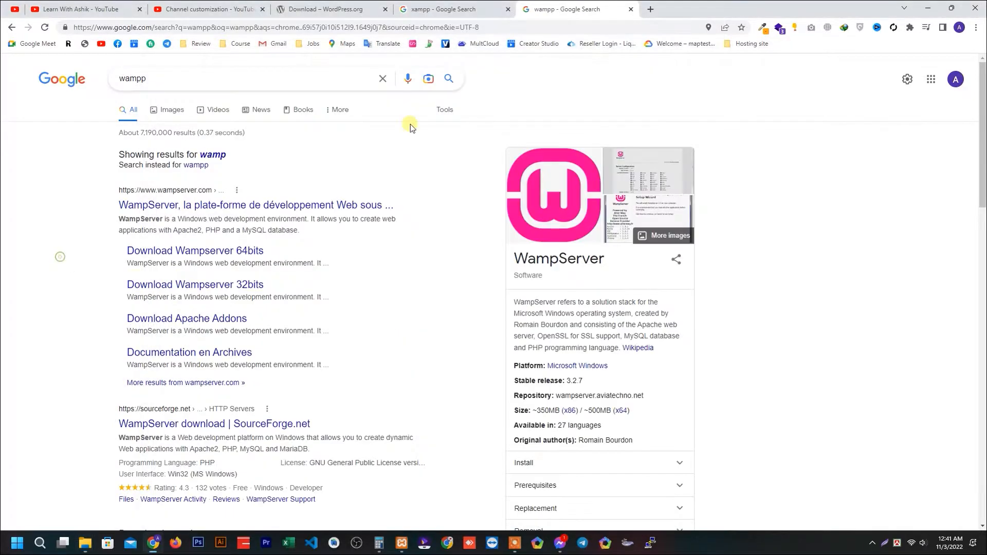
Load localhost/wpinstall in a new Chrome tab.
left_click(649, 9)
type("l")
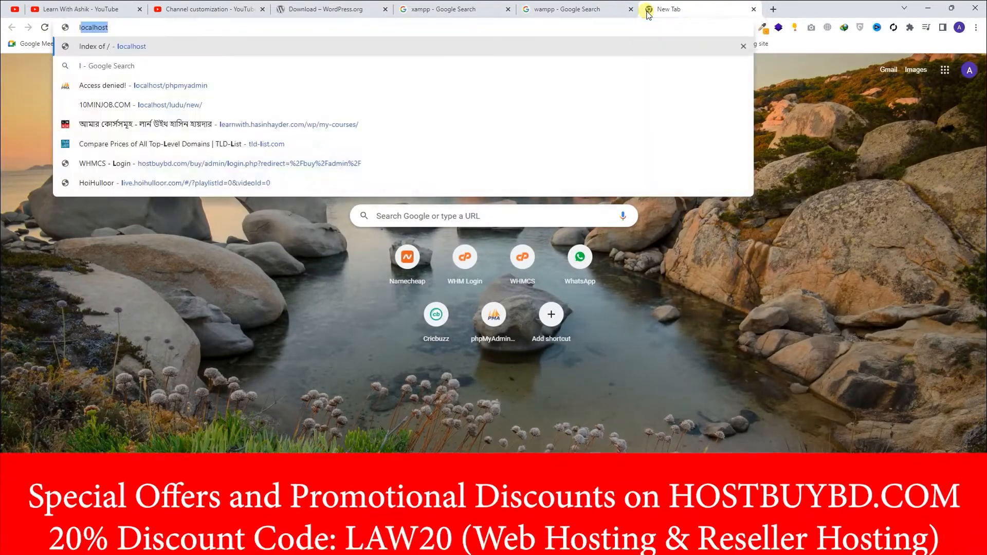
type("ocalhost/")
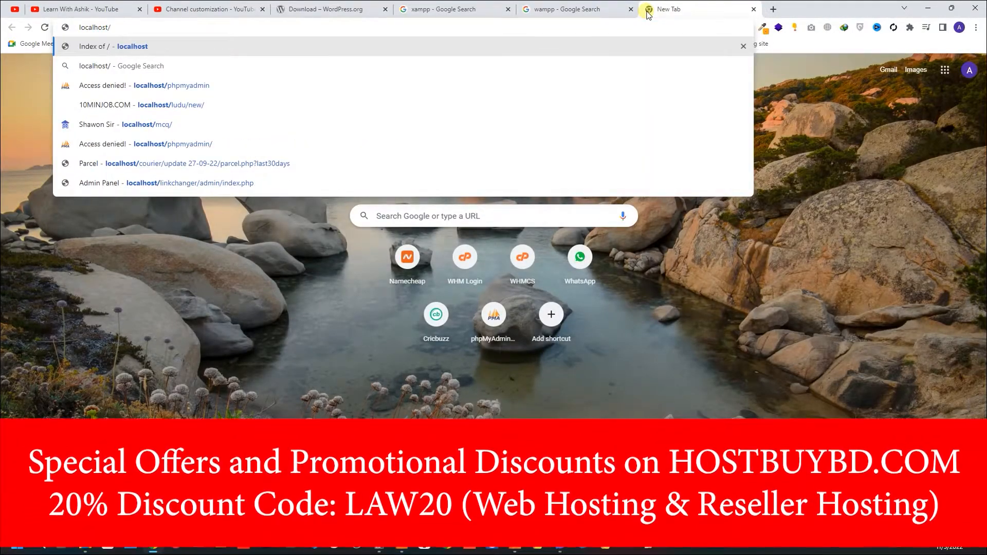
type("wpinstall")
double_click(114, 27)
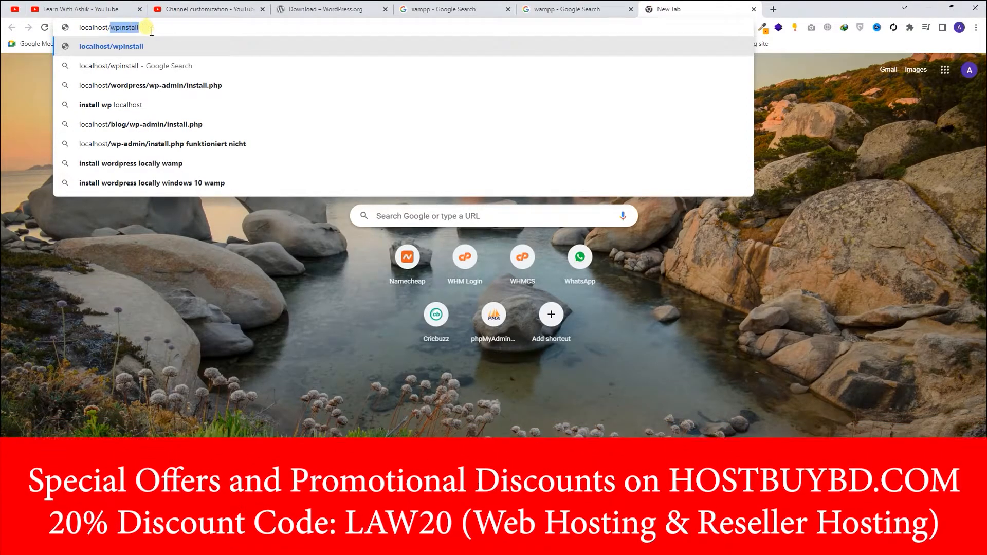
left_click(170, 30)
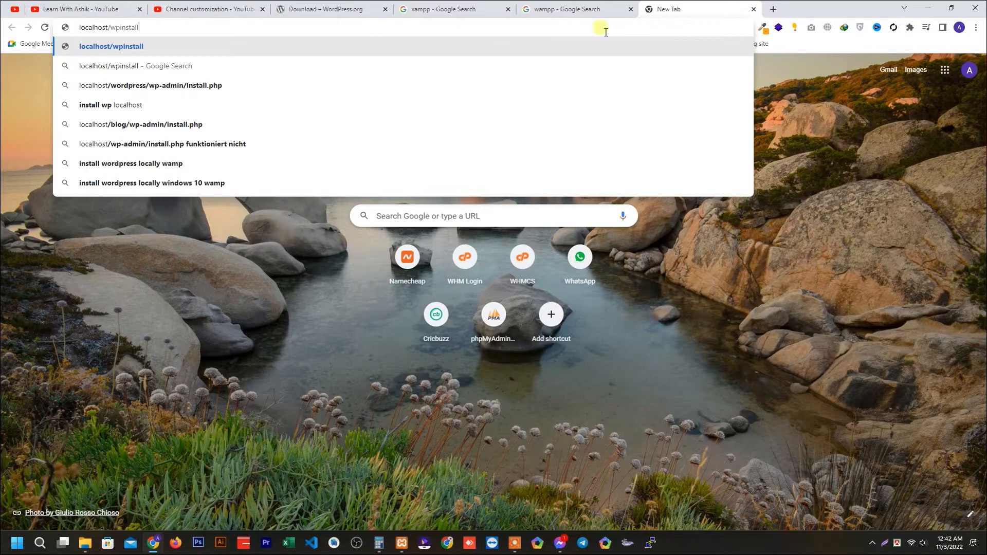
key("Return")
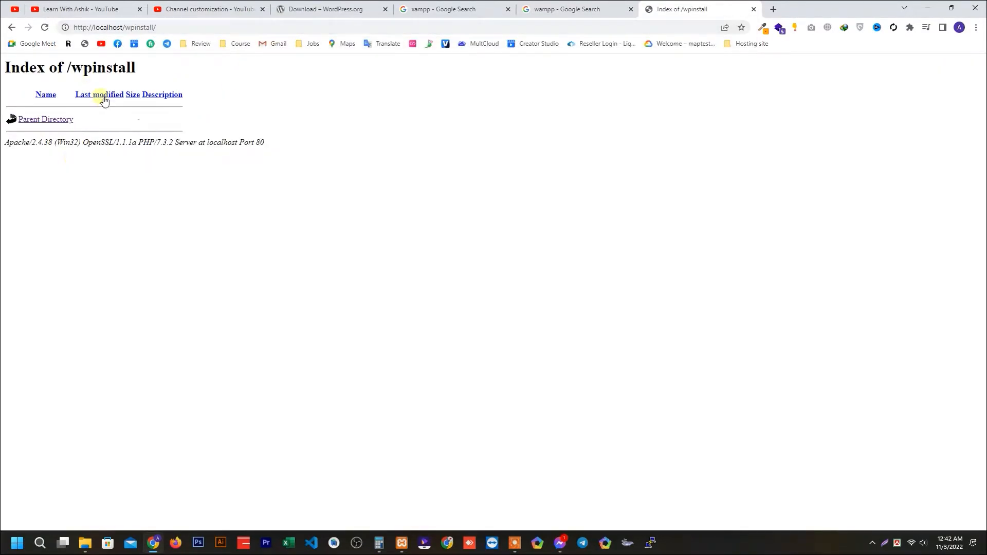
Open the wordpress folder inside the extracted wordpress-6.1 folder and cut all of its files and folders.
mouse_move(92, 547)
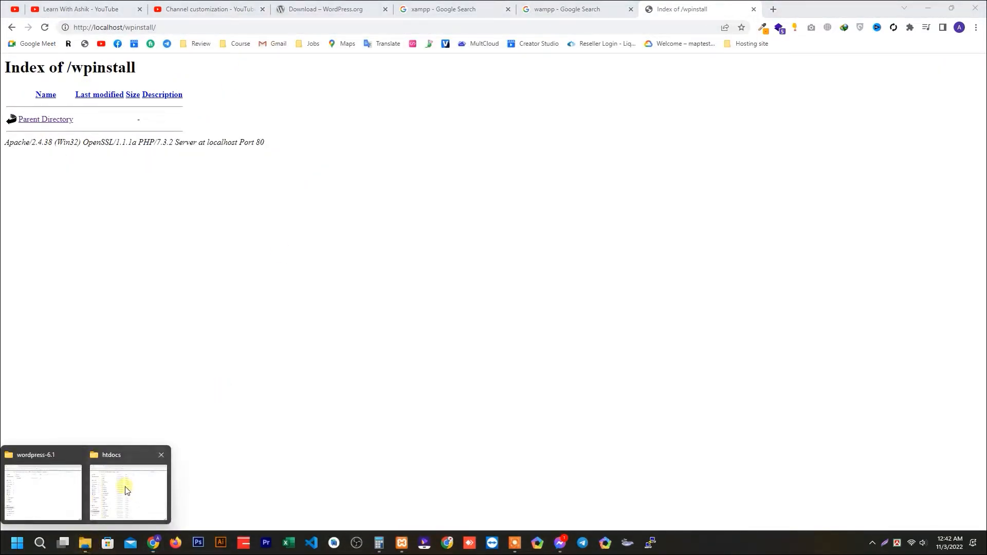
left_click(43, 488)
left_click(167, 114)
double_click(263, 186)
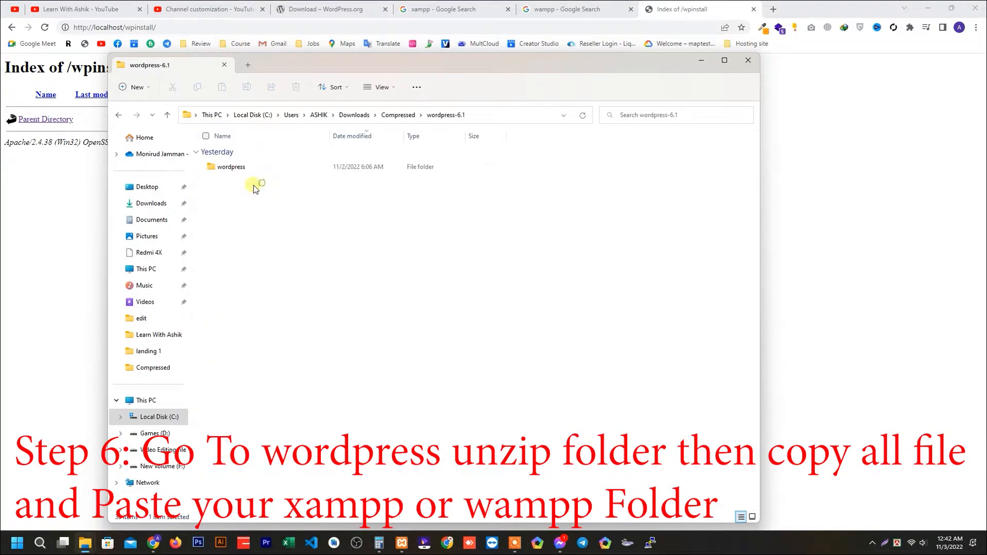
double_click(239, 170)
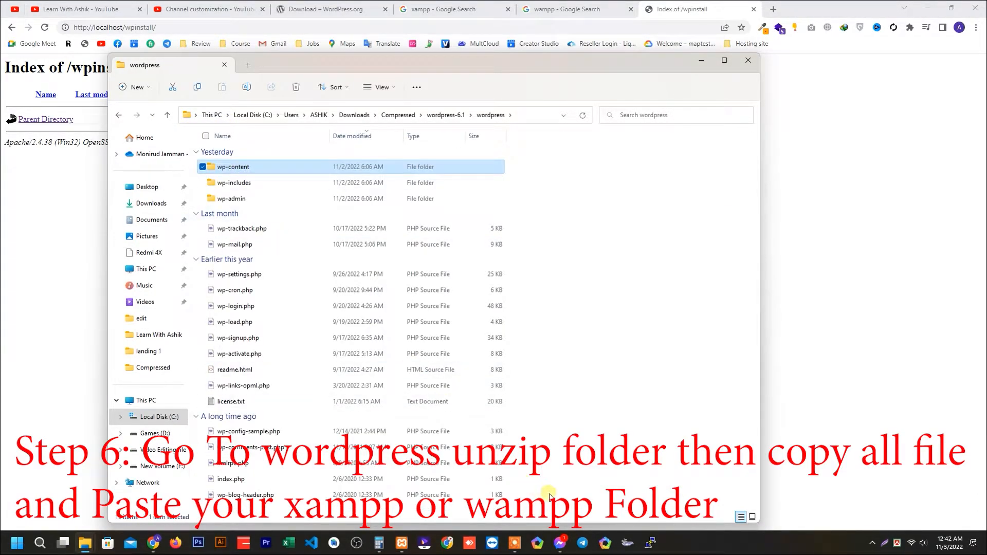
left_click_drag(534, 493, 243, 166)
right_click(244, 166)
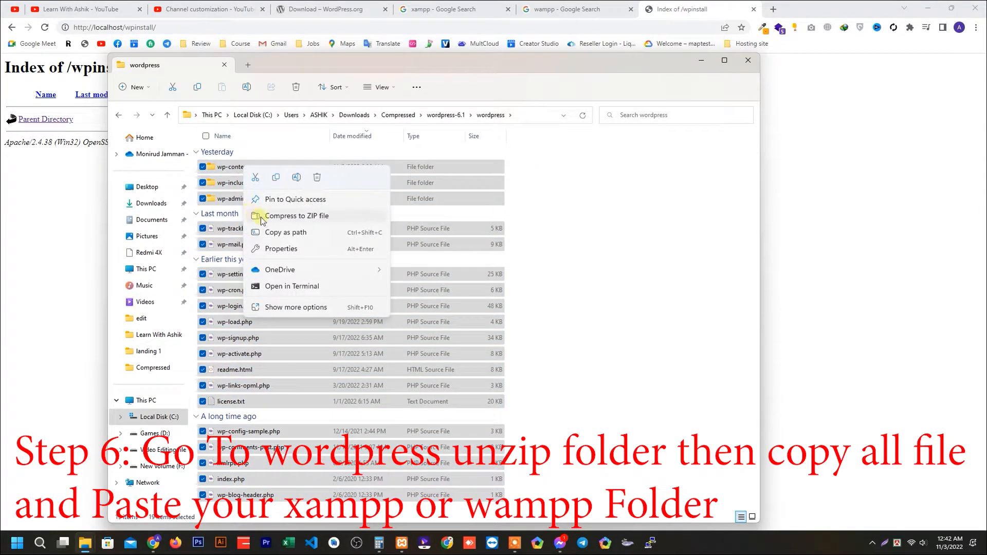
left_click(256, 178)
Paste the cut WordPress files into the wpinstall folder inside htdocs.
mouse_move(85, 542)
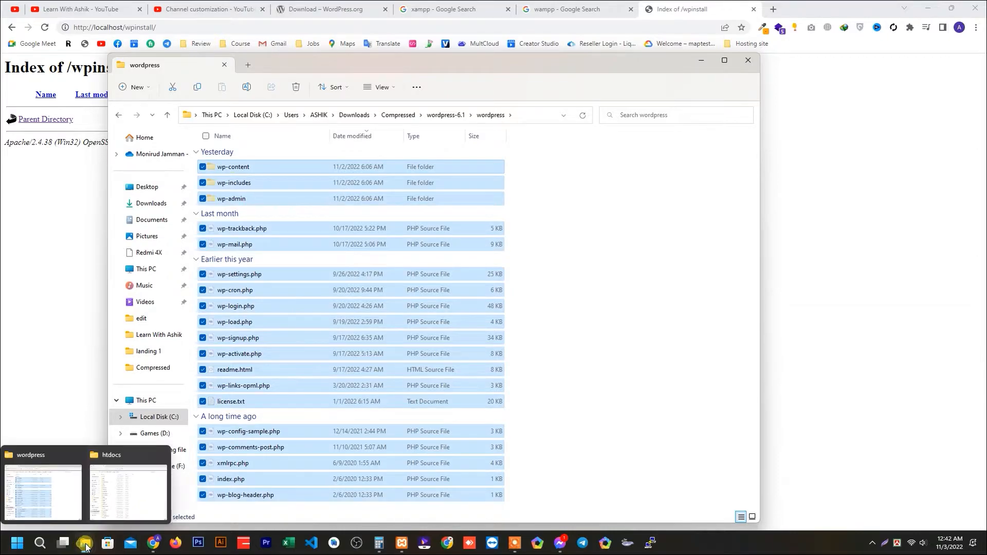
left_click(127, 484)
scroll(348, 300, "up", 3)
scroll(370, 350, "down", 5)
double_click(327, 389)
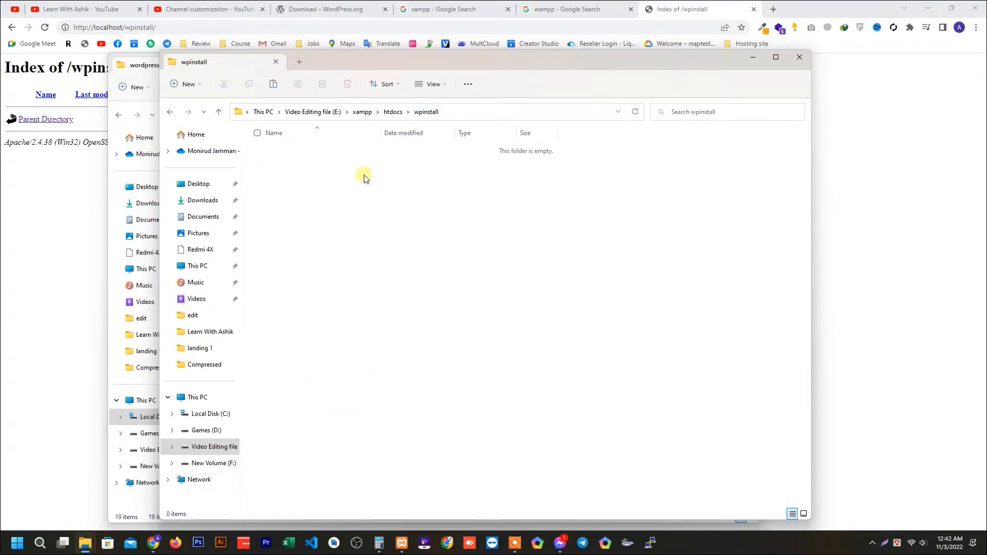
right_click(364, 176)
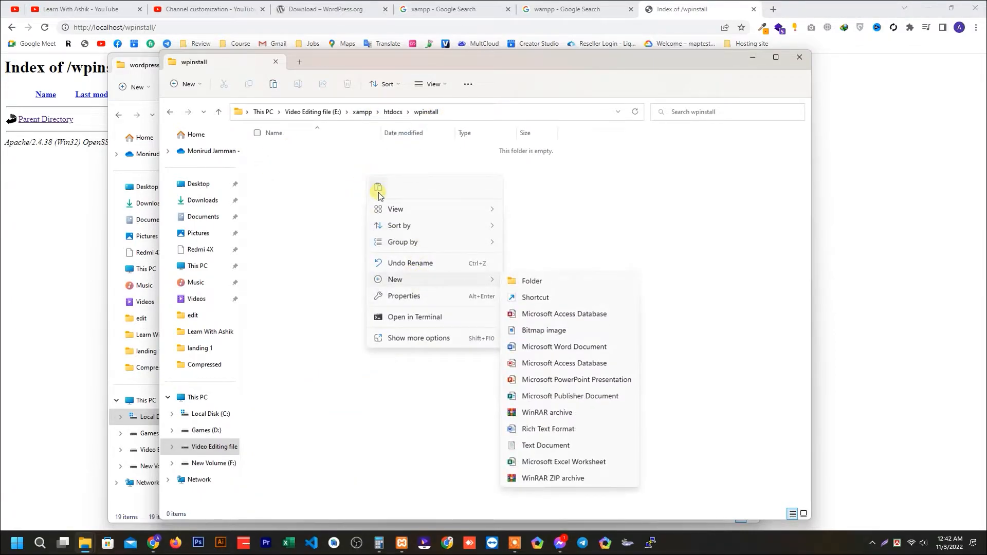
left_click(378, 188)
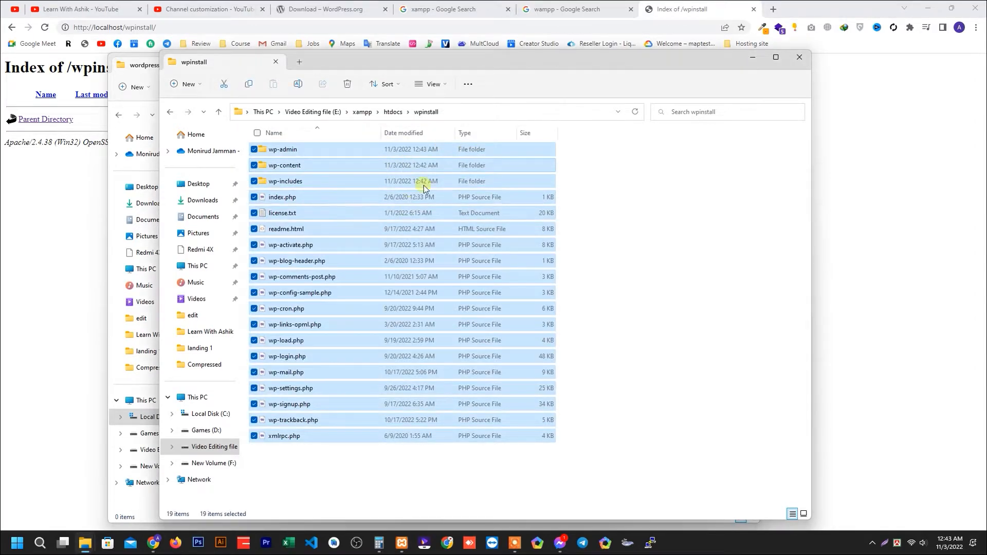
Close the emptied wordpress folder window and reload the localhost/wpinstall page in Chrome.
left_click(147, 71)
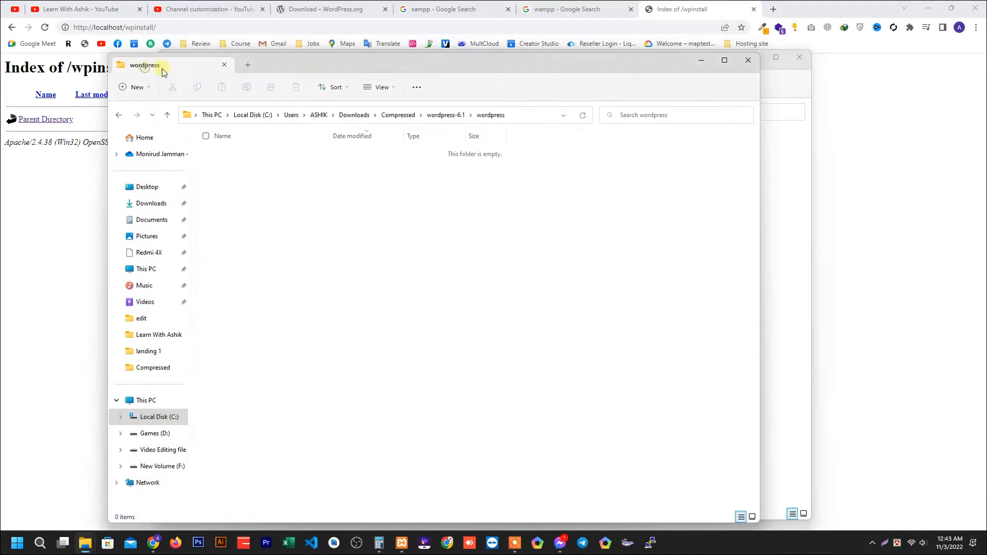
left_click(749, 64)
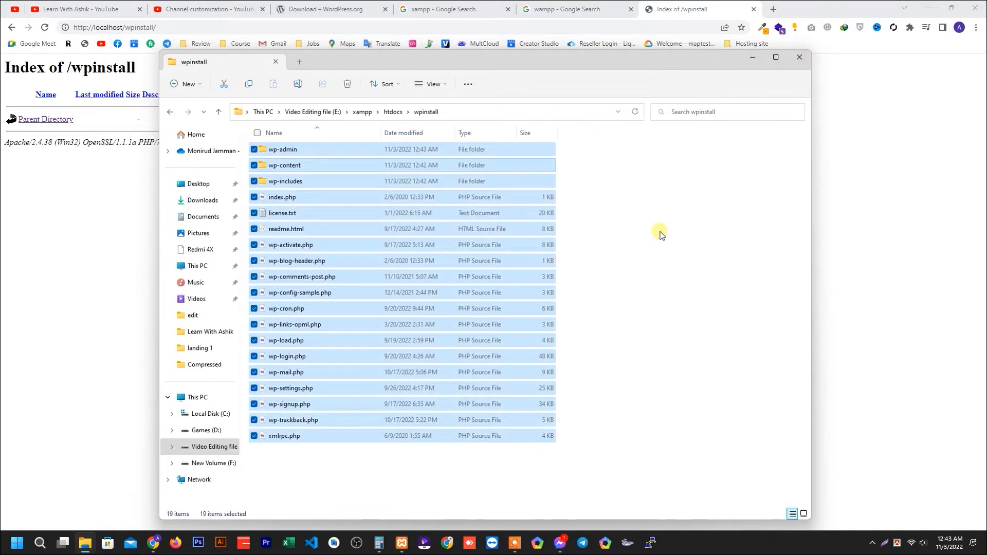
left_click(752, 57)
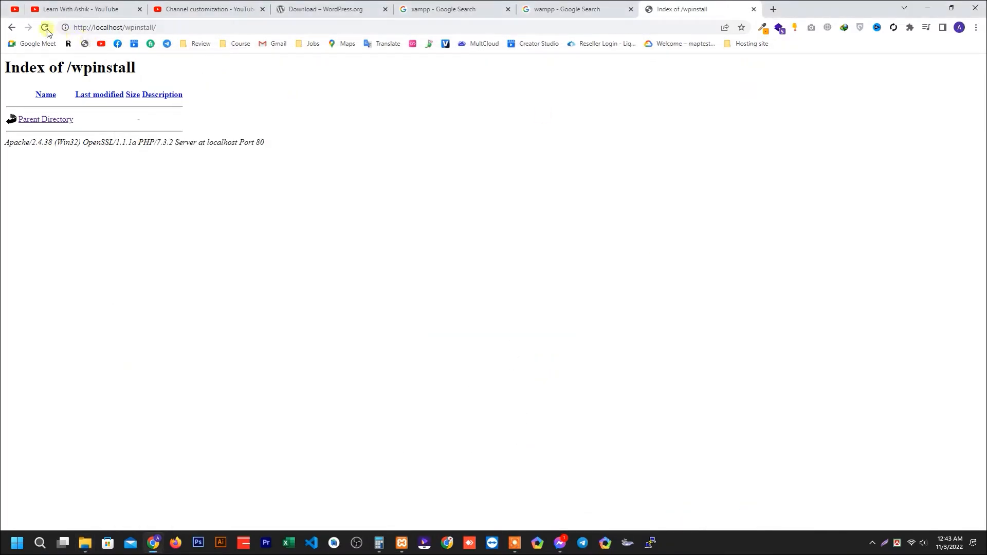
left_click(157, 31)
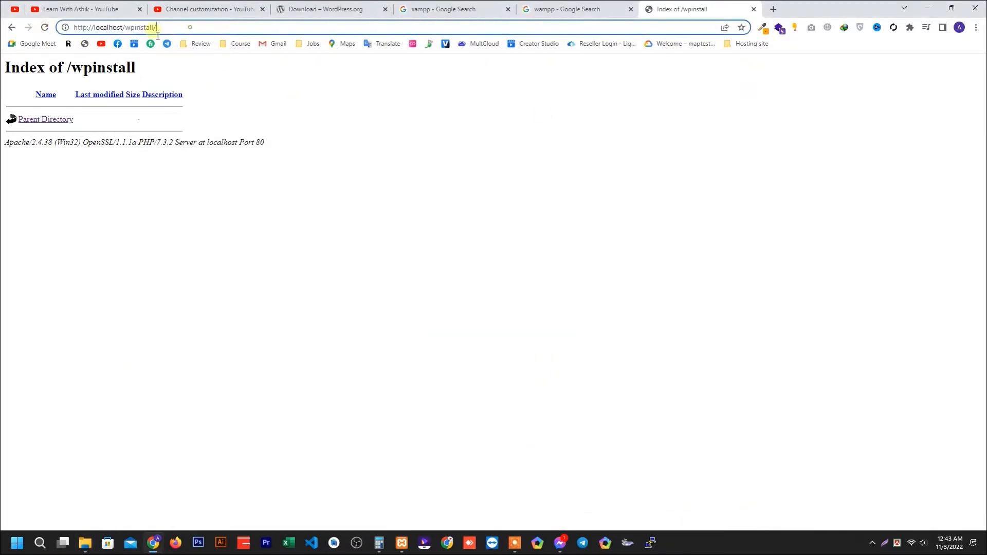
left_click(45, 29)
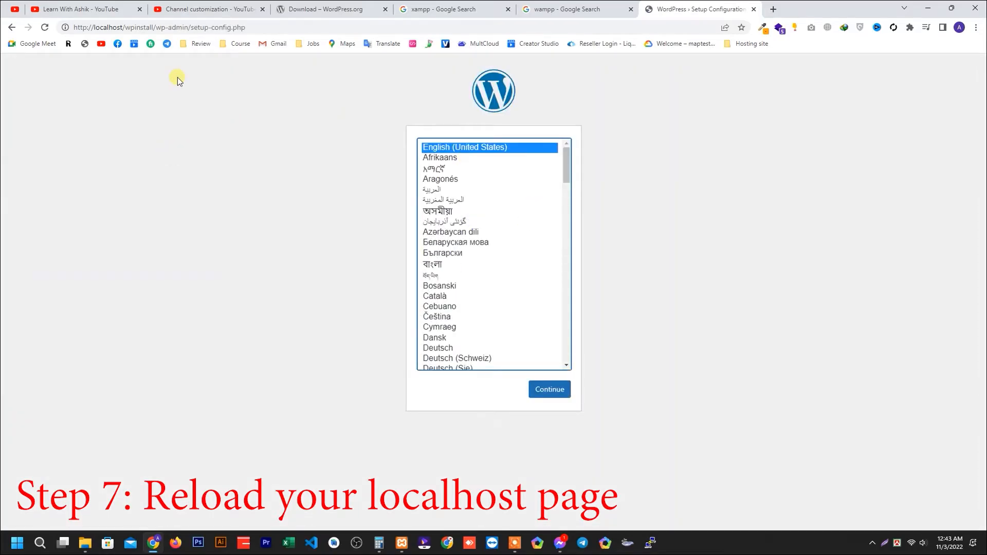
Continue the WordPress setup in English (United States) and proceed past the welcome page to the database connection form.
left_click_drag(260, 27, 199, 32)
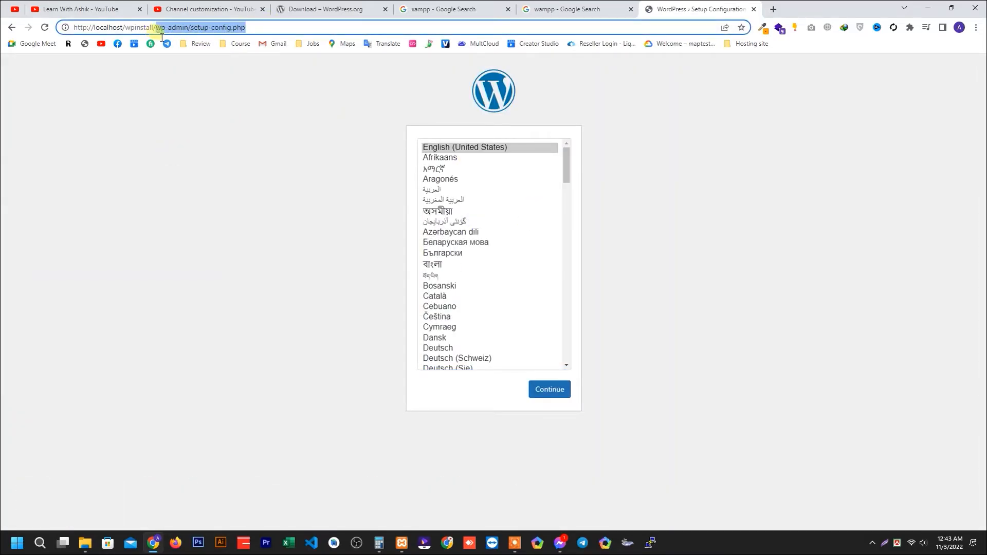
left_click(546, 392)
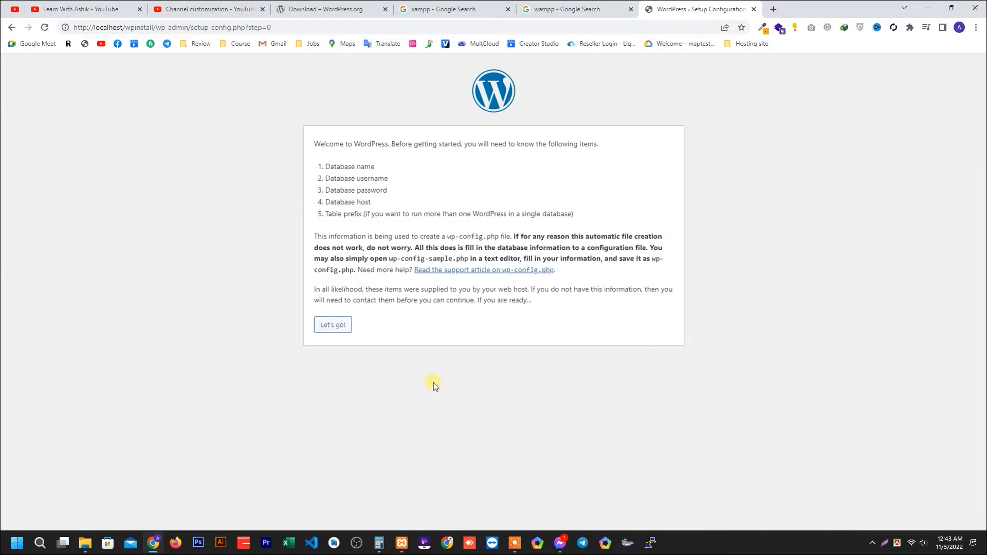
left_click_drag(324, 168, 582, 221)
left_click(357, 216)
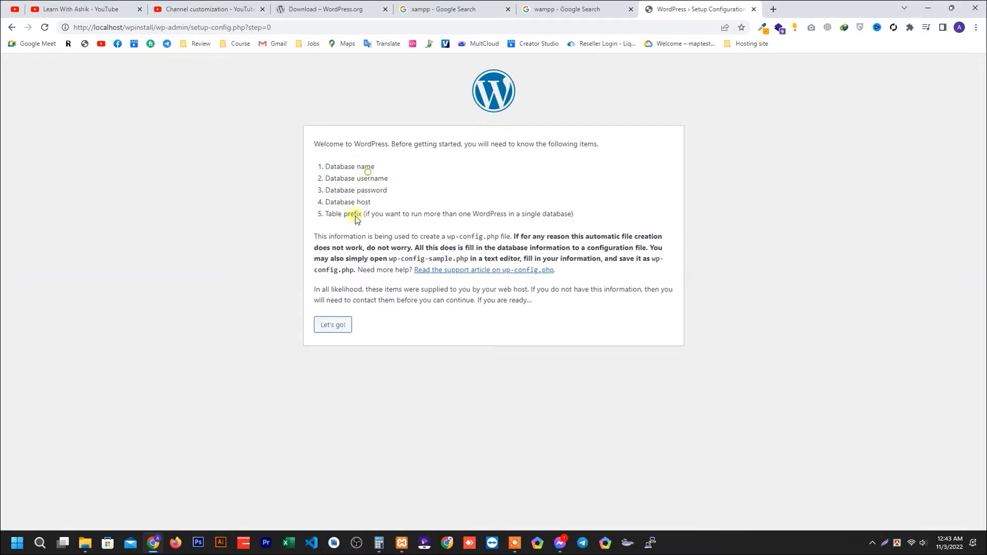
left_click(331, 325)
Enter root as the database username, keeping the password empty, the host localhost and the table prefix wp_.
left_click_drag(368, 168, 318, 227)
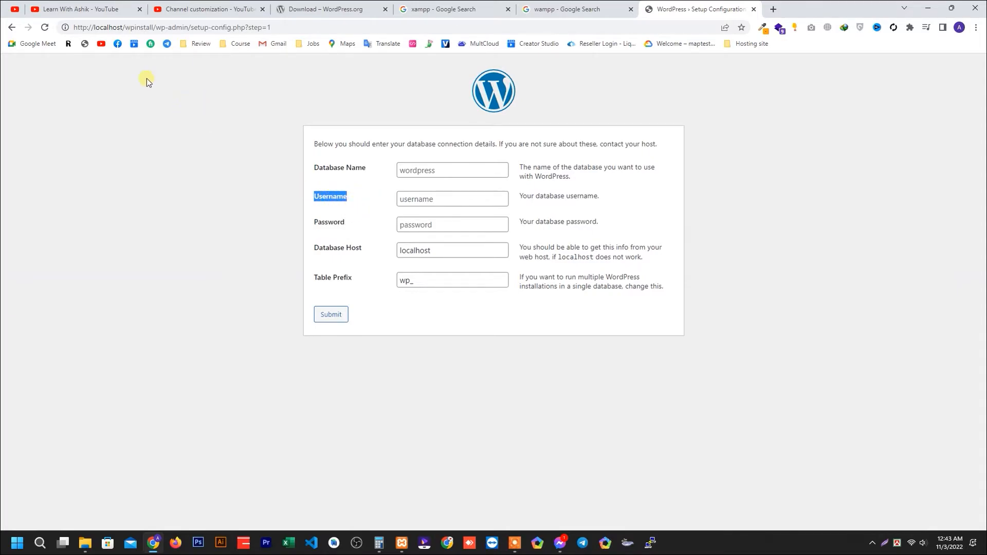
left_click_drag(126, 32, 109, 35)
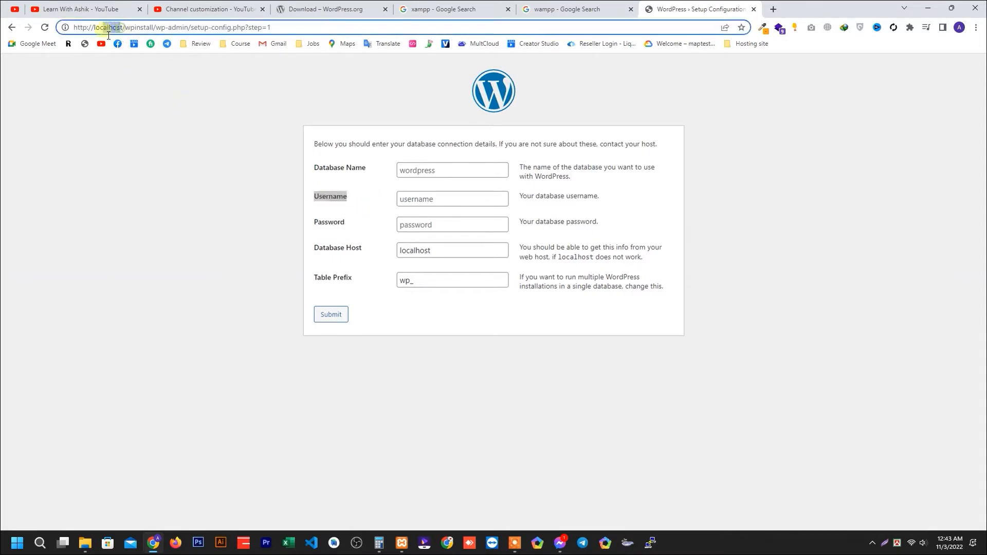
left_click(407, 203)
type("rp")
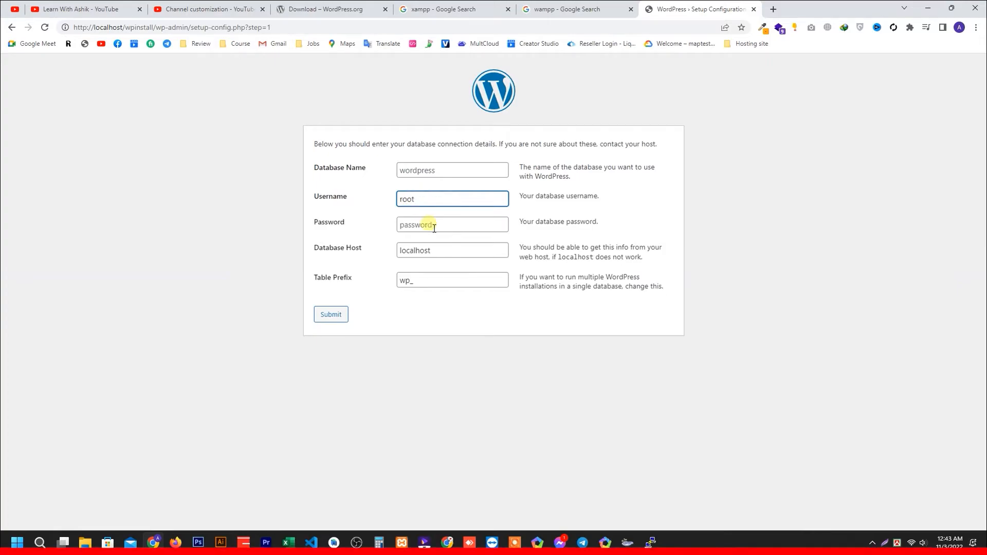
left_click(430, 223)
left_click(437, 251)
left_click(434, 285)
left_click(422, 171)
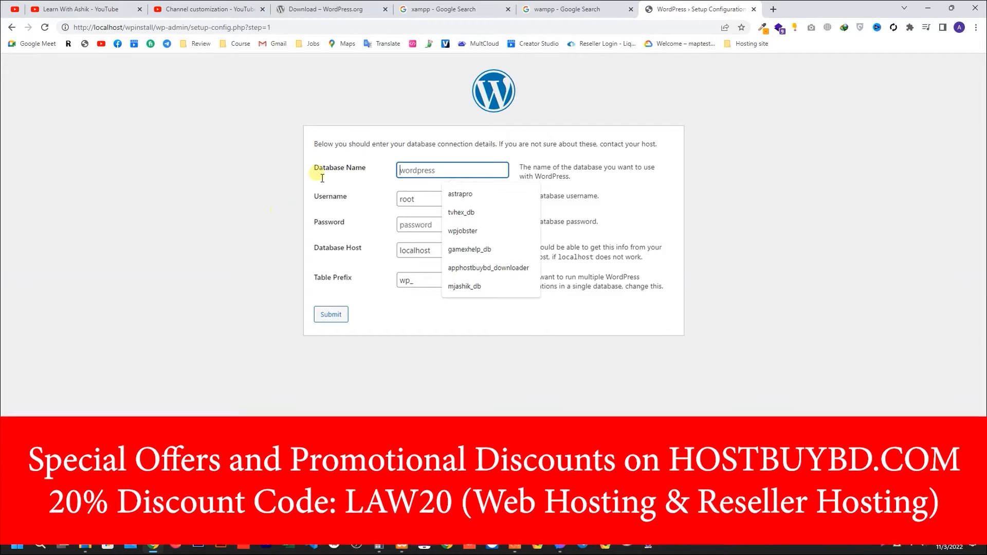
Load localhost/phpmyadmin in a new browser tab.
left_click(773, 10)
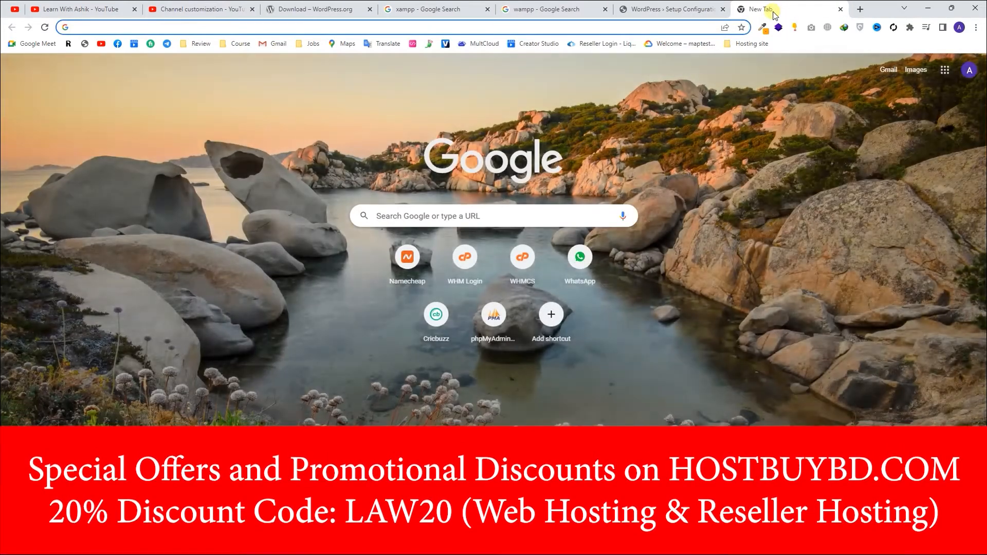
type("localhost/")
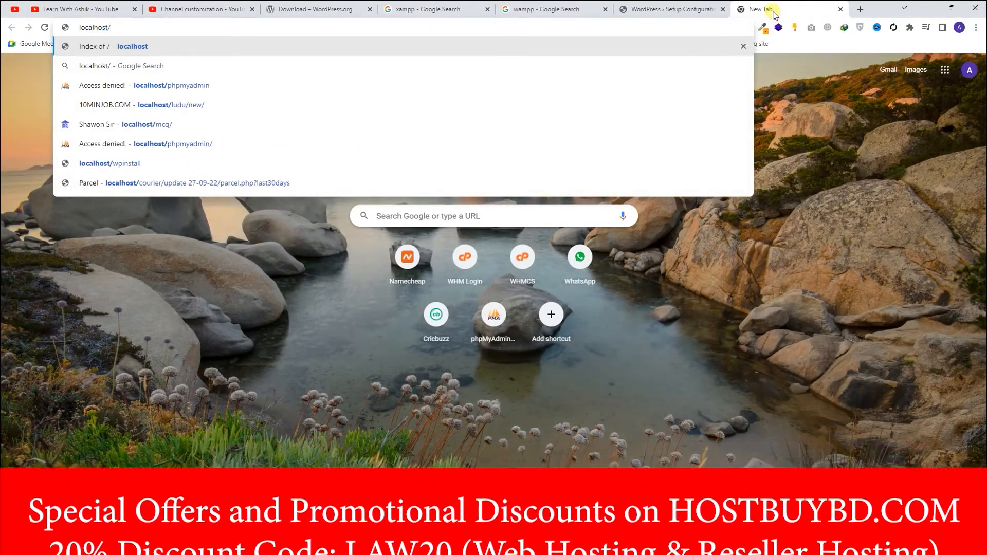
type("phpmyadmin")
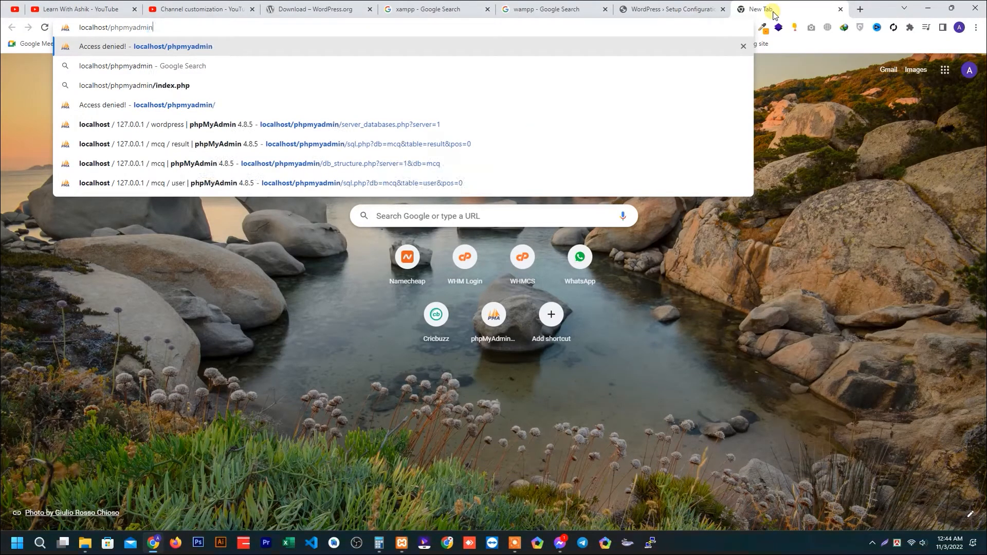
key("Return")
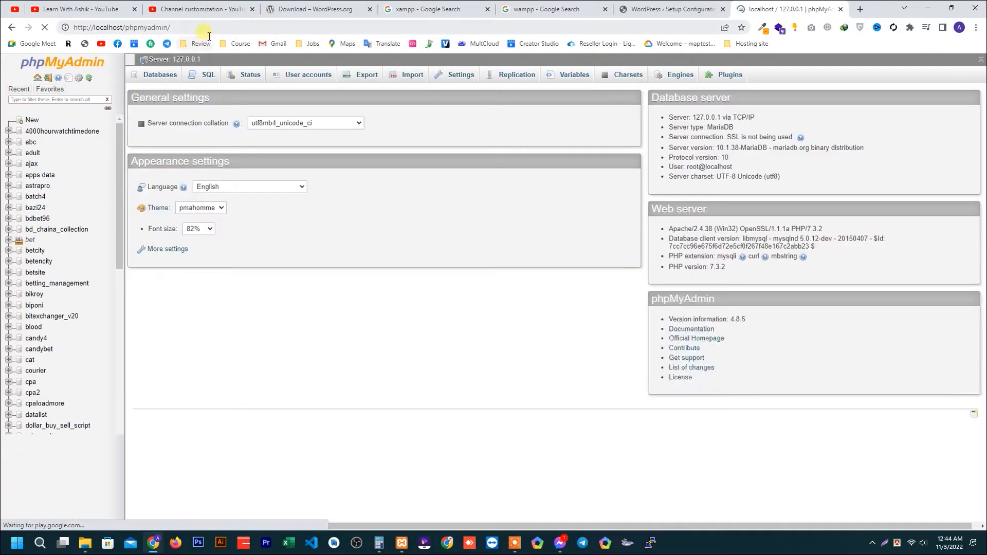
left_click_drag(198, 30, 91, 32)
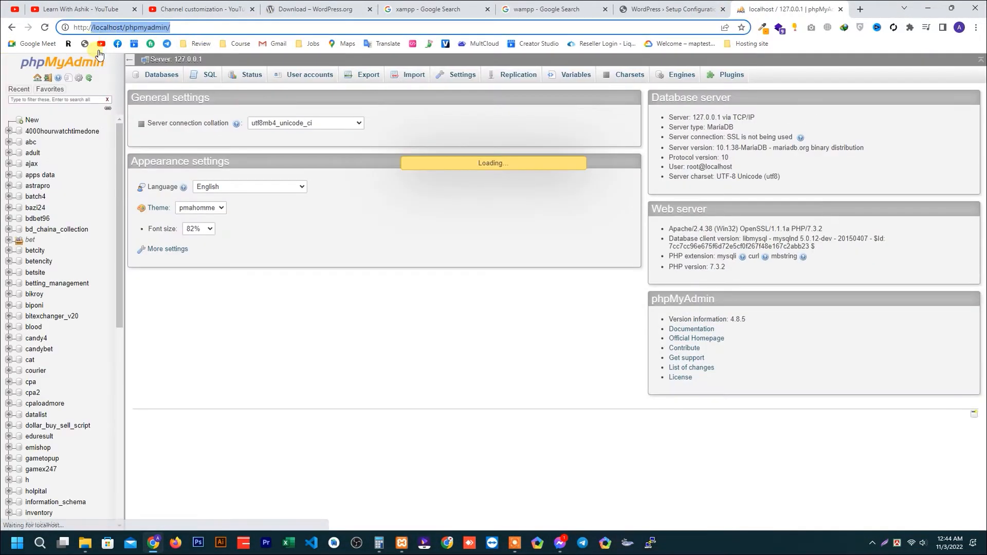
Create a new database named wpinstall in phpMyAdmin with the default collation.
left_click(33, 120)
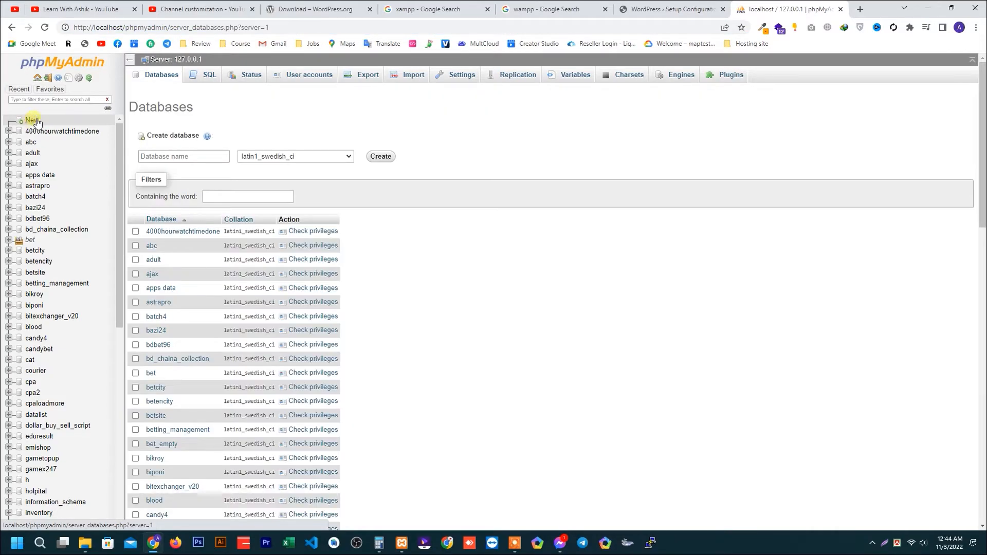
left_click(175, 157)
type("wp")
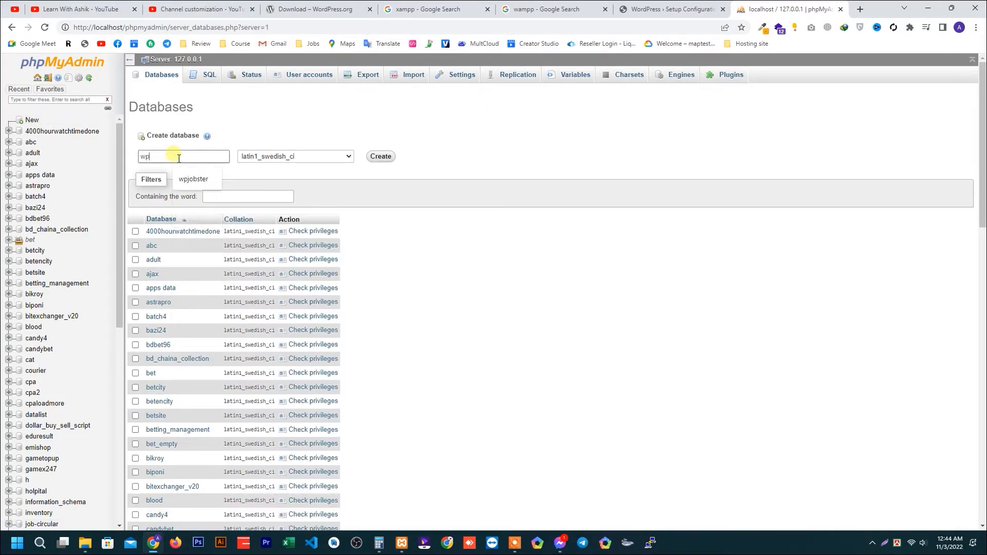
type("ins")
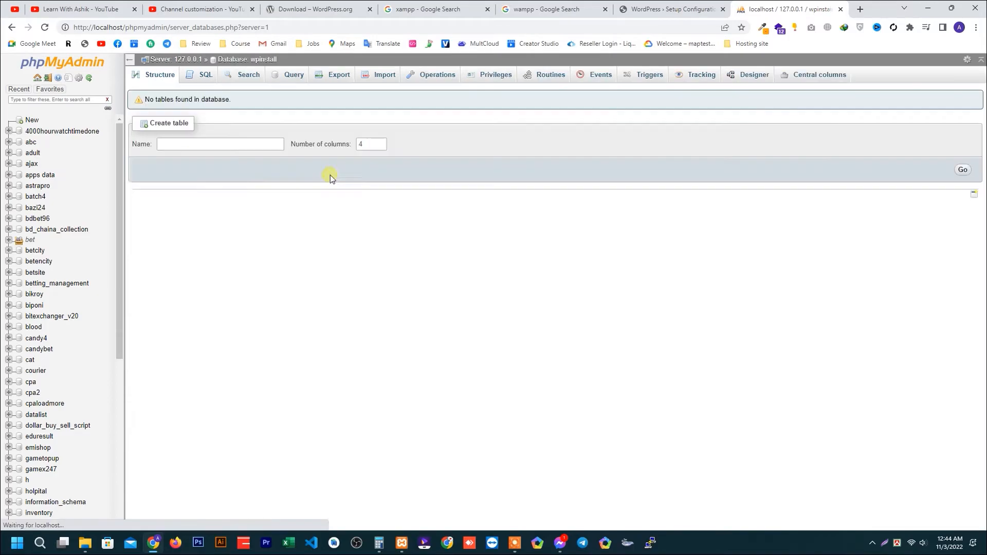
Copy the database name wpinstall from phpMyAdmin and paste it as the Database Name in the WordPress setup form.
left_click_drag(274, 63, 252, 60)
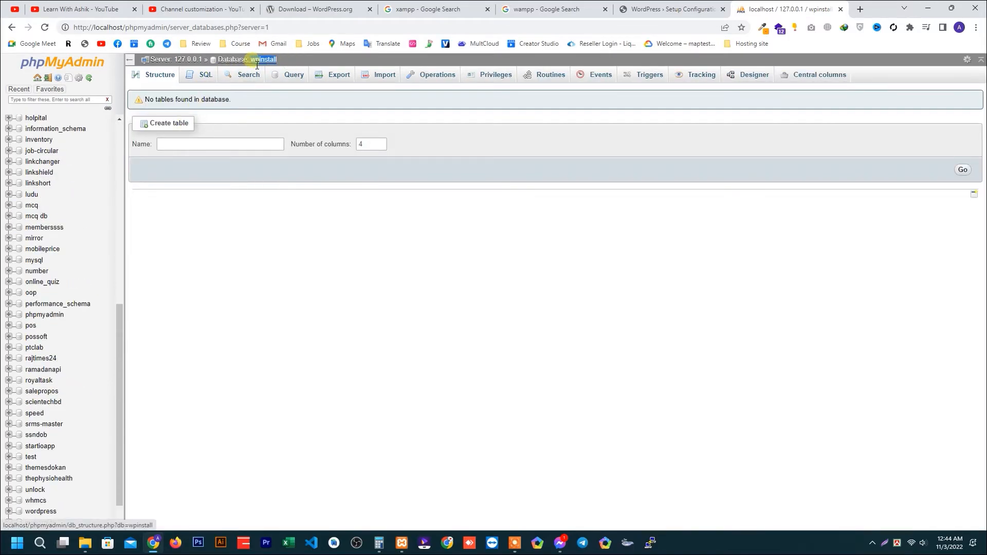
right_click(258, 60)
left_click(303, 142)
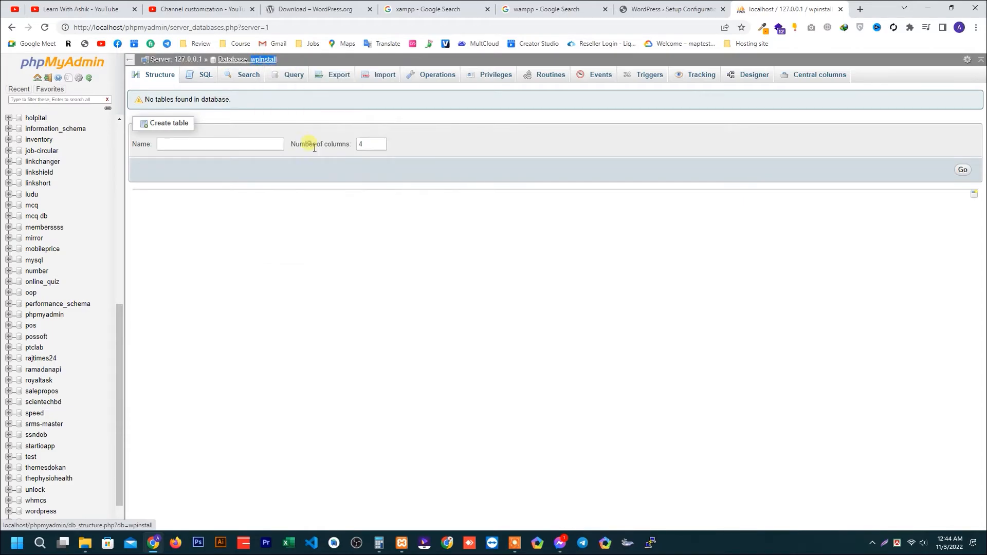
left_click(671, 8)
left_click(431, 172)
right_click(432, 173)
left_click(463, 252)
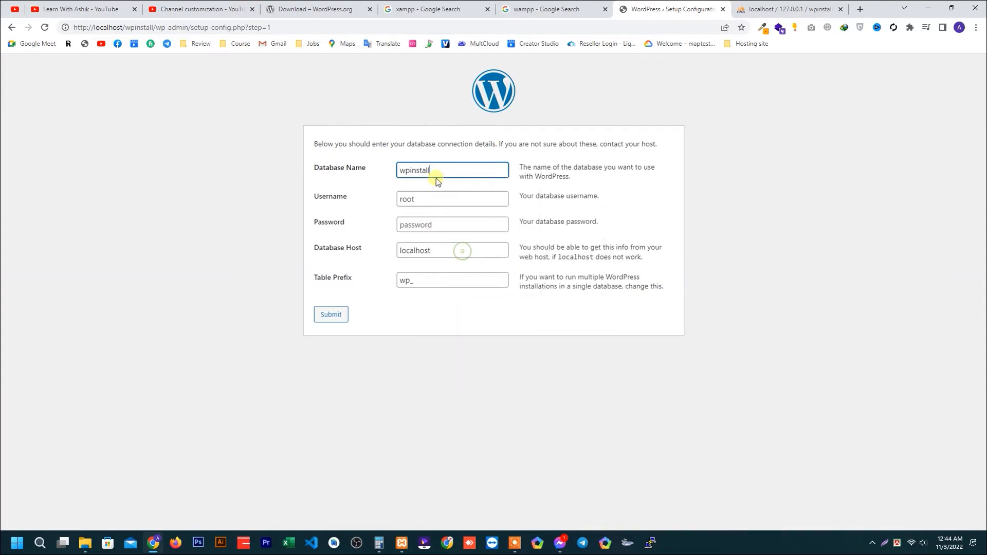
Submit the database connection details with an empty password and run the WordPress installation.
left_click(464, 315)
left_click(441, 227)
left_click(450, 303)
left_click_drag(422, 281, 348, 289)
left_click(377, 317)
left_click(351, 319)
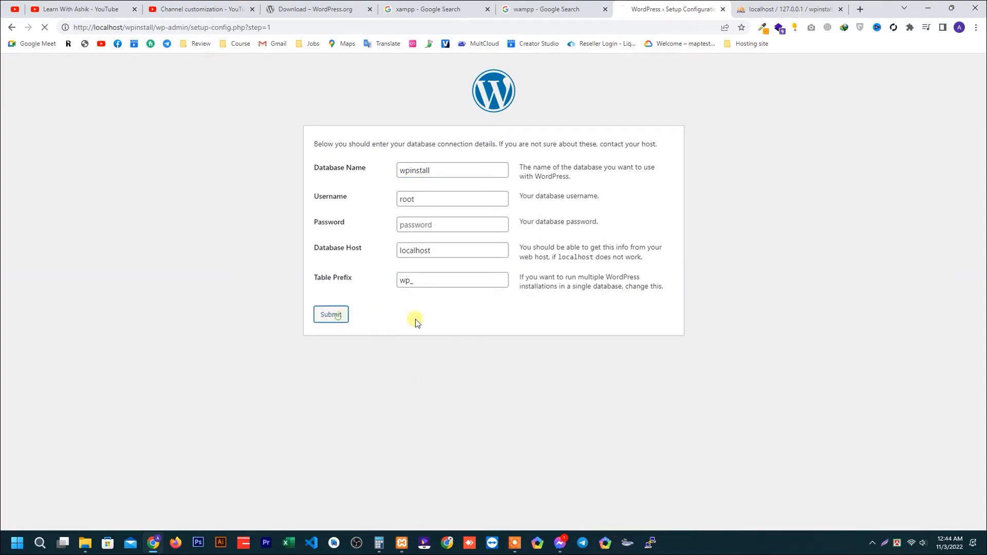
left_click(370, 180)
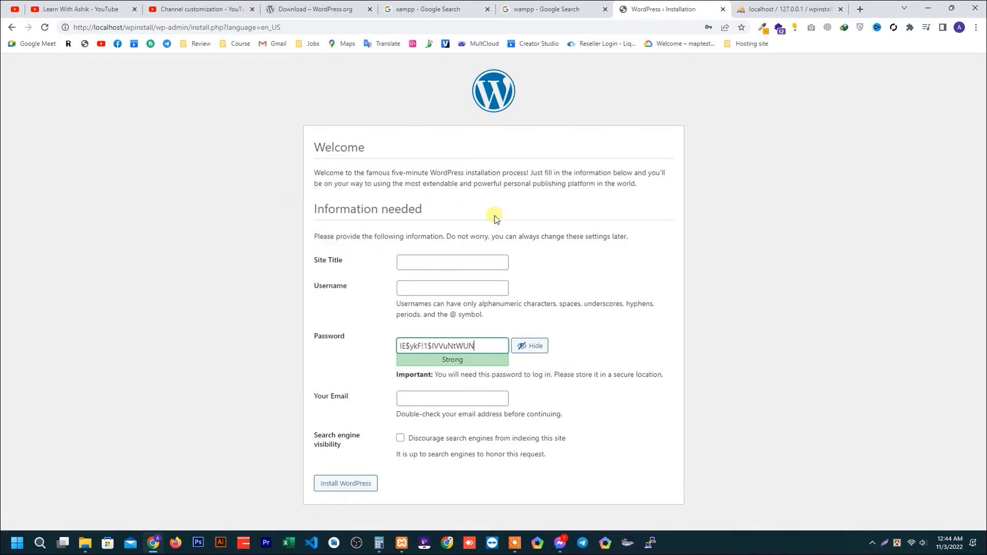
Enter the channel's name as the site title and fill in the administrator username.
left_click(437, 263)
type("Learn with")
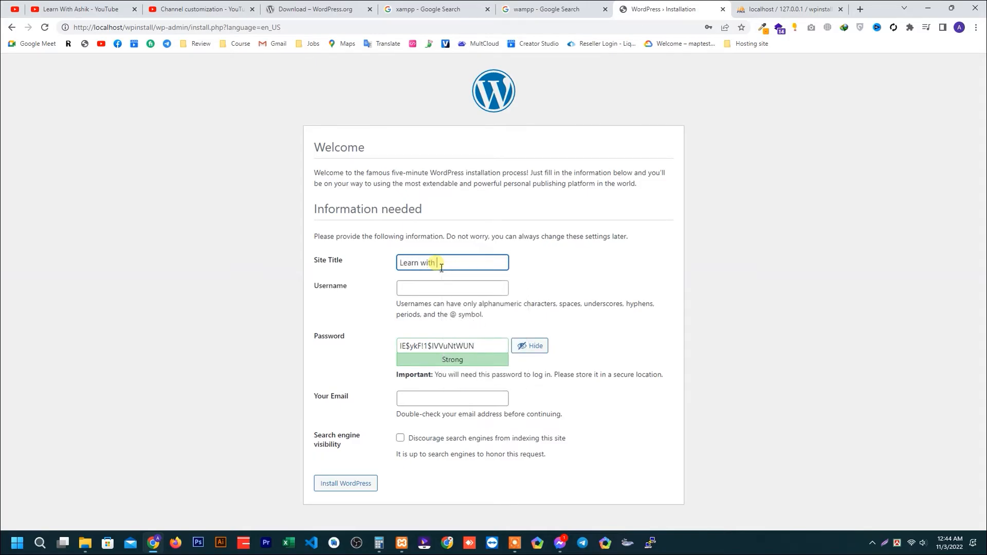
type(" Ashik")
key("Tab")
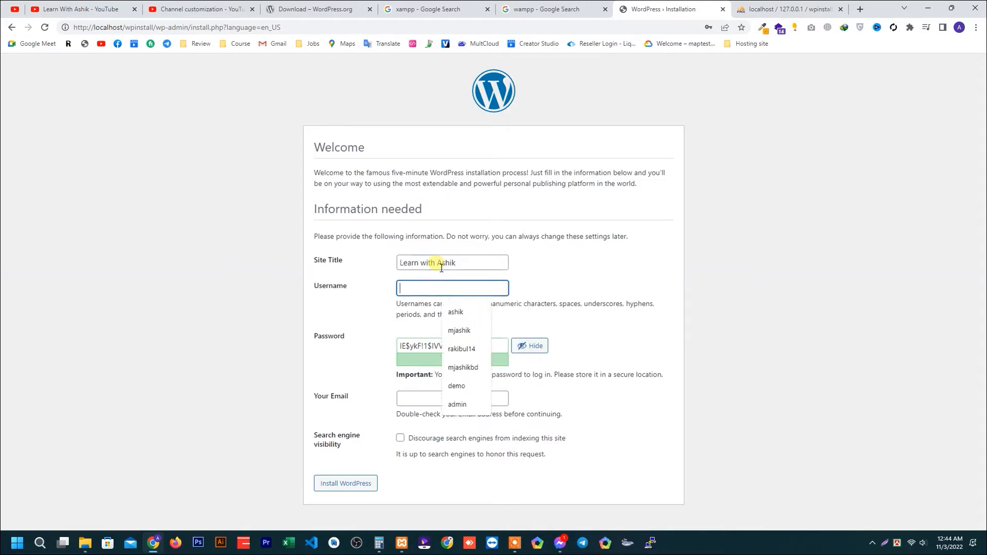
type("ashik")
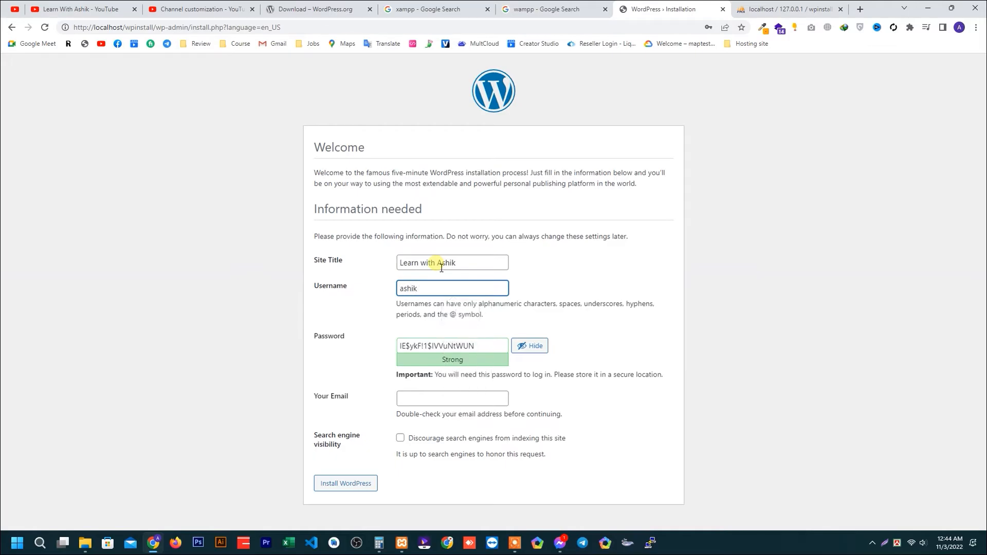
Replace the generated password with the administrator password, confirm use of the weak password, and fill in the administrator's e-mail.
key("Tab")
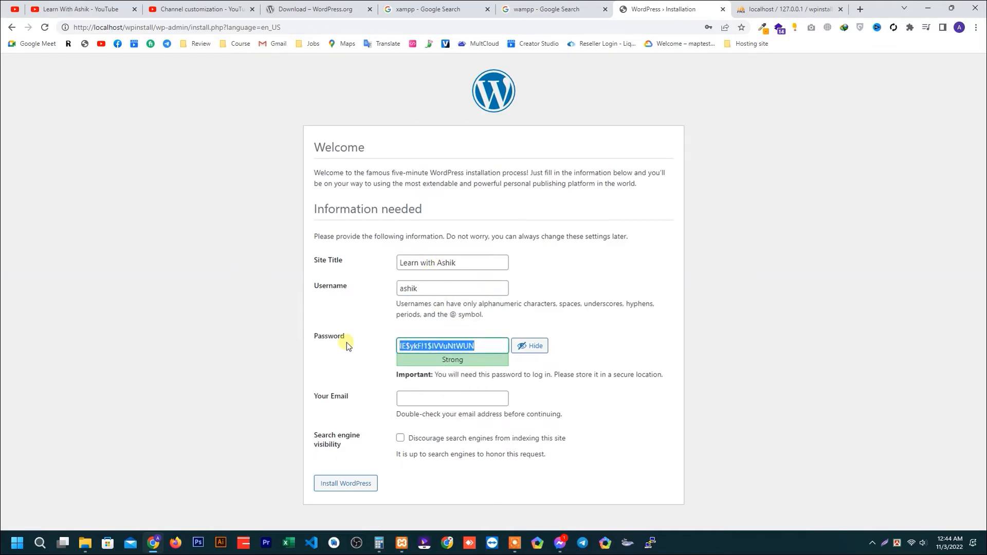
type("123456")
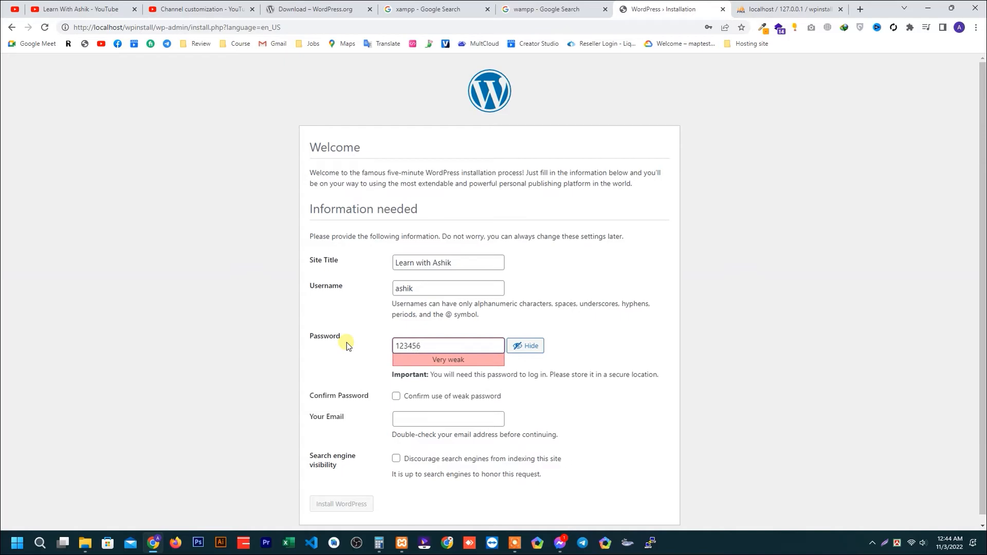
key("ctrl+a")
left_click(402, 401)
left_click(422, 420)
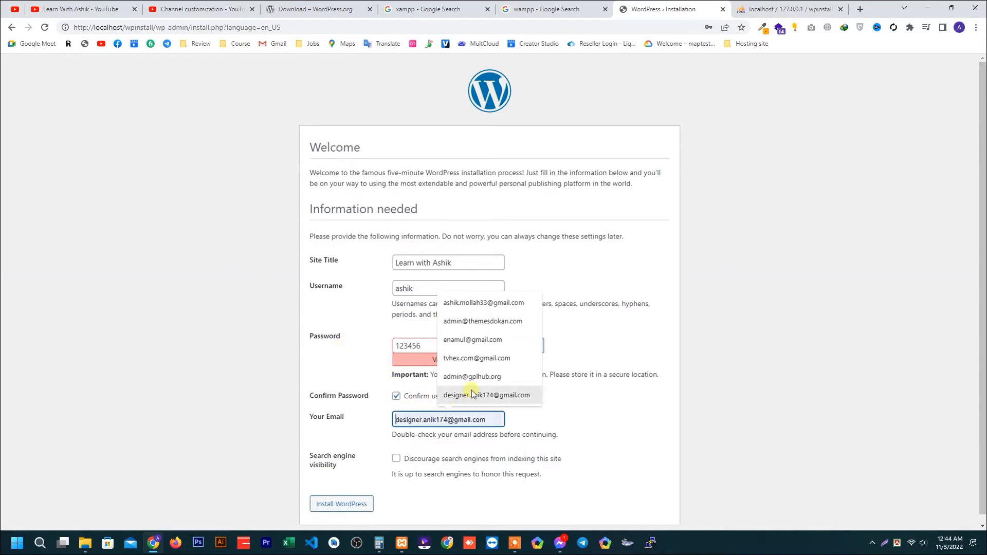
left_click(501, 304)
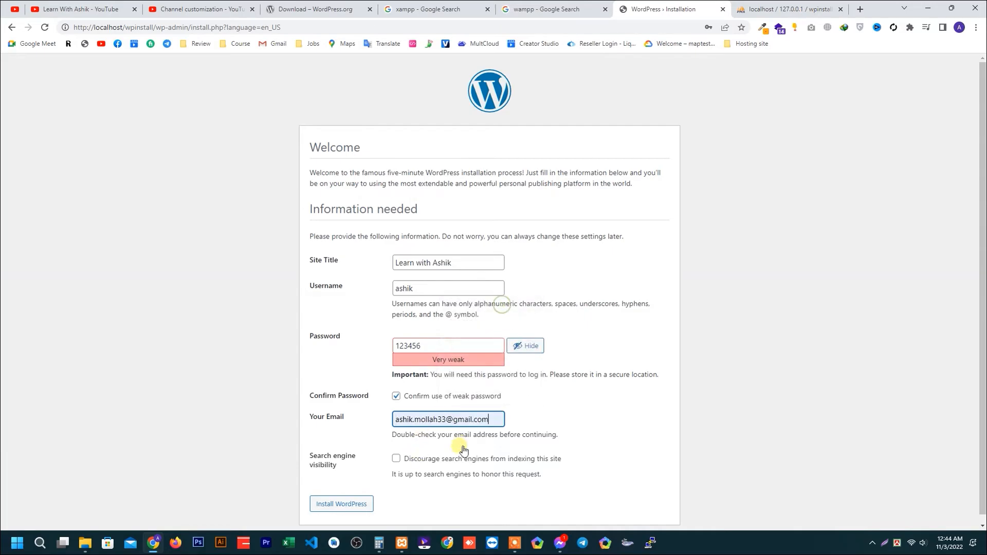
Discourage search engines from indexing the site and run the WordPress installation, declining the browser's offer to update the saved password.
left_click(396, 458)
left_click(344, 511)
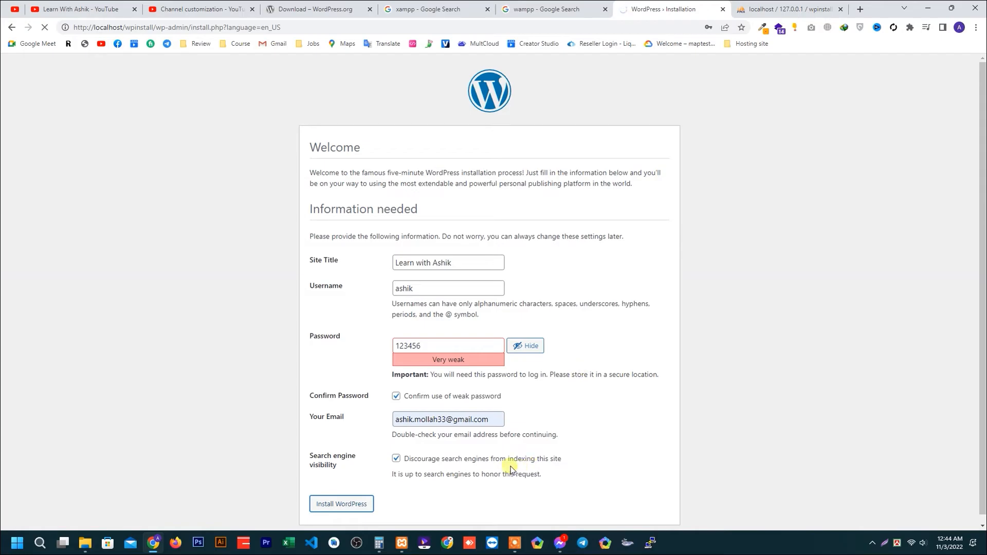
scroll(528, 465, "down", 1)
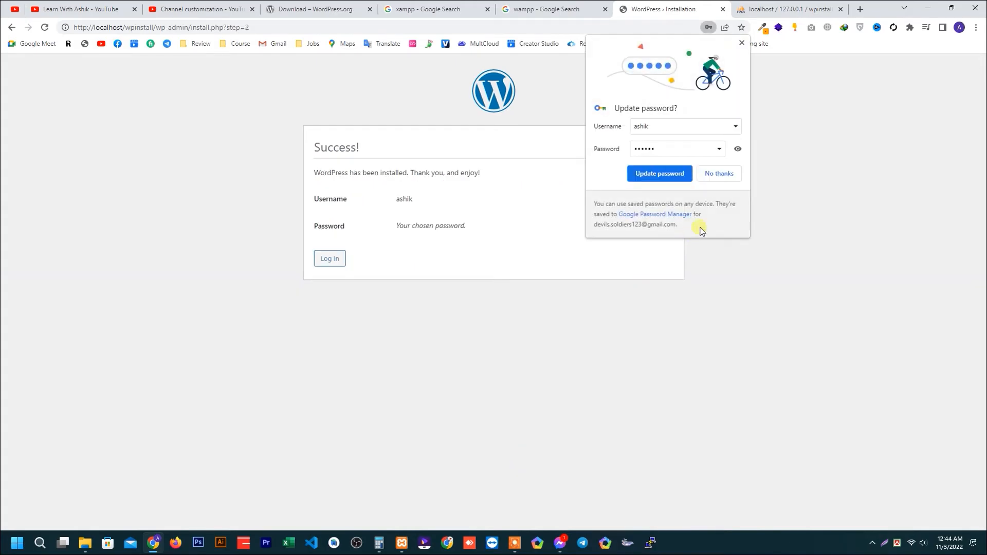
left_click(726, 173)
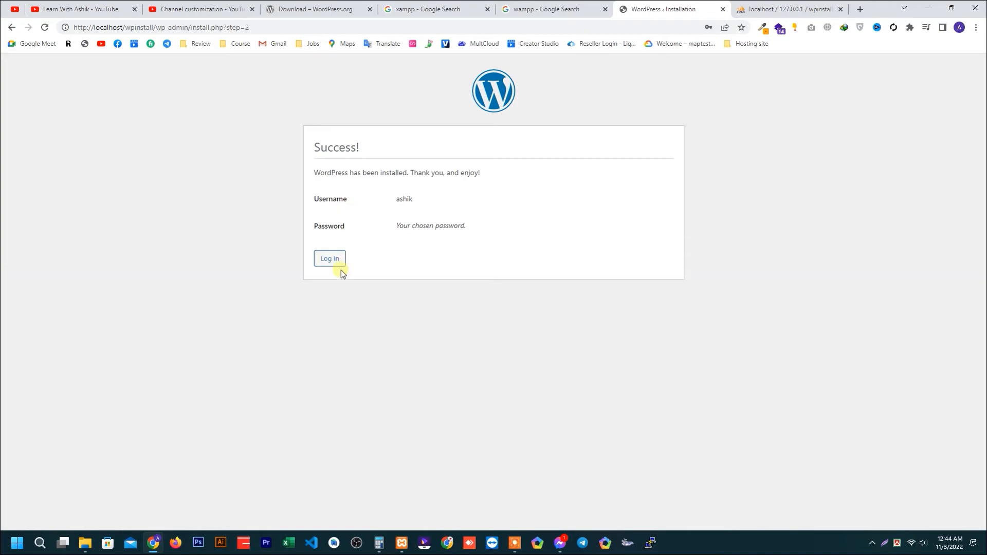
Proceed from the installation success page to the WordPress login page.
left_click_drag(310, 175, 482, 174)
left_click(406, 257)
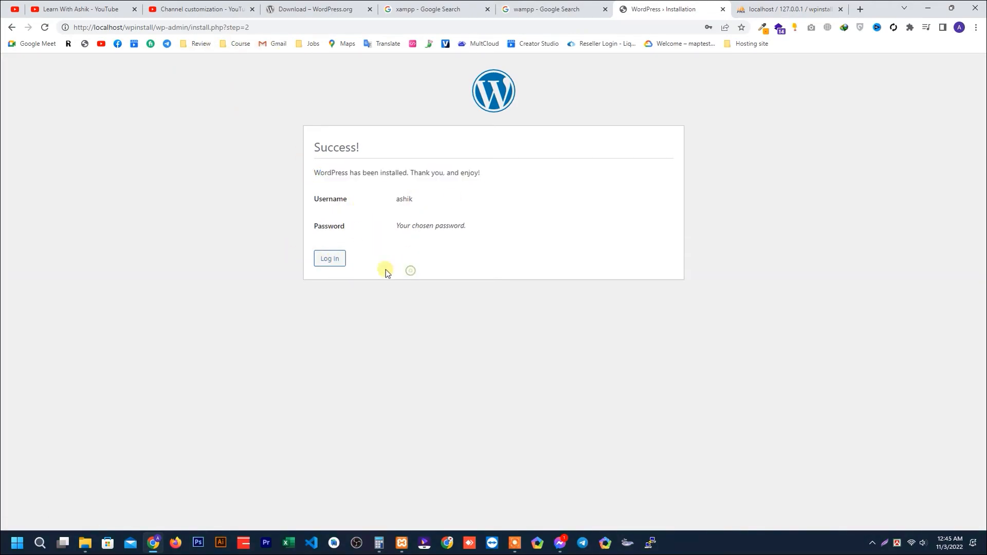
left_click(341, 262)
Log in to the WordPress dashboard with the administrator username and account password, declining the browser's saved-password update.
left_click_drag(510, 196, 357, 214)
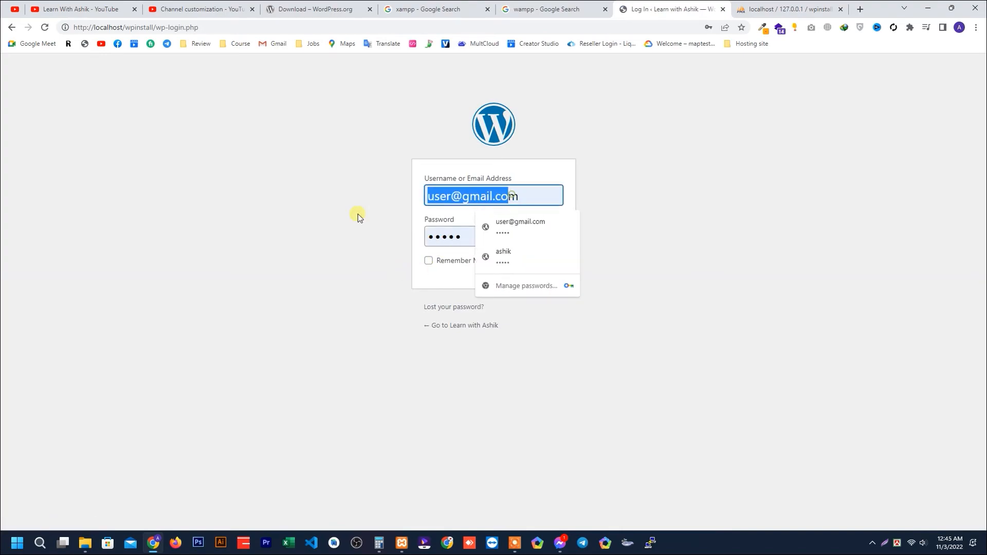
type("ashik")
key("Tab")
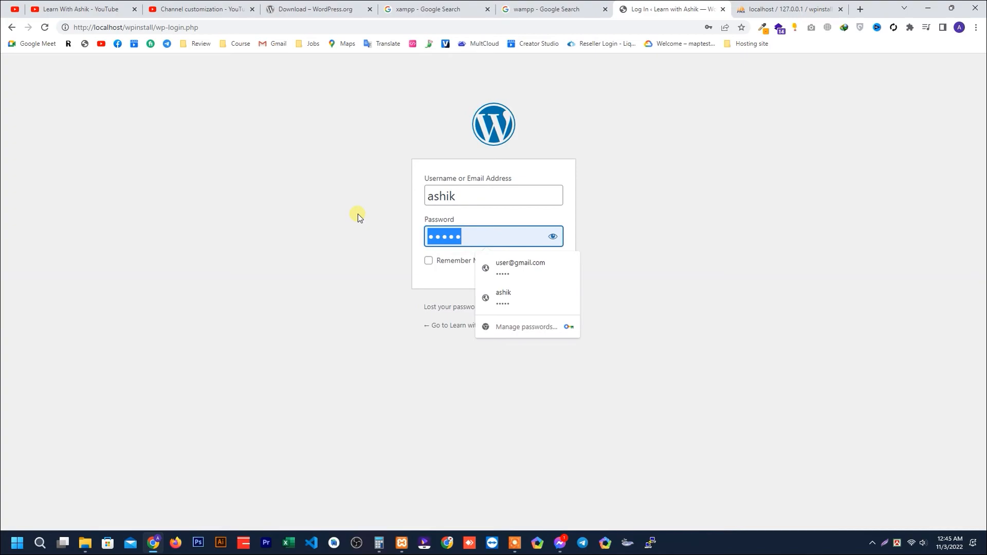
type("••••••")
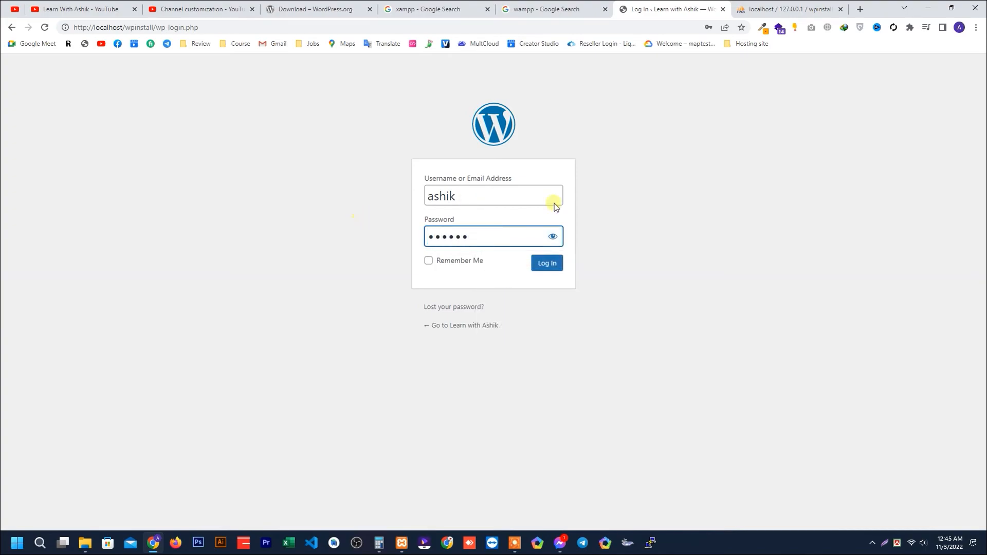
left_click(552, 236)
double_click(463, 237)
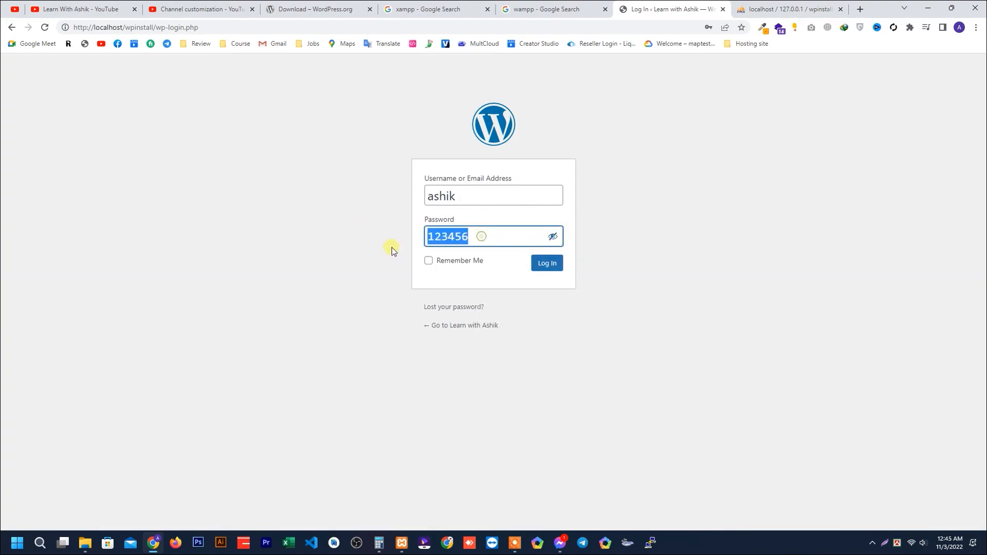
left_click(559, 263)
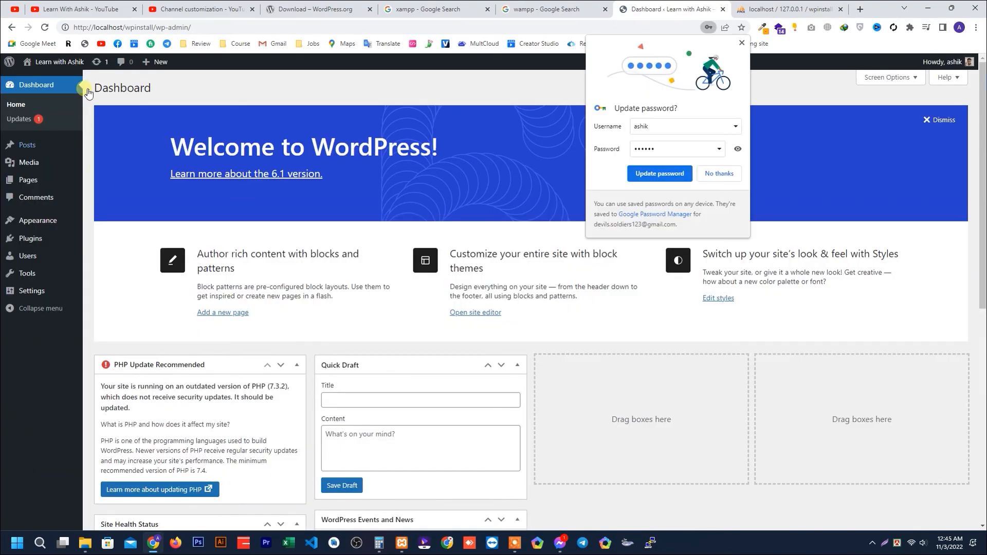
left_click(725, 180)
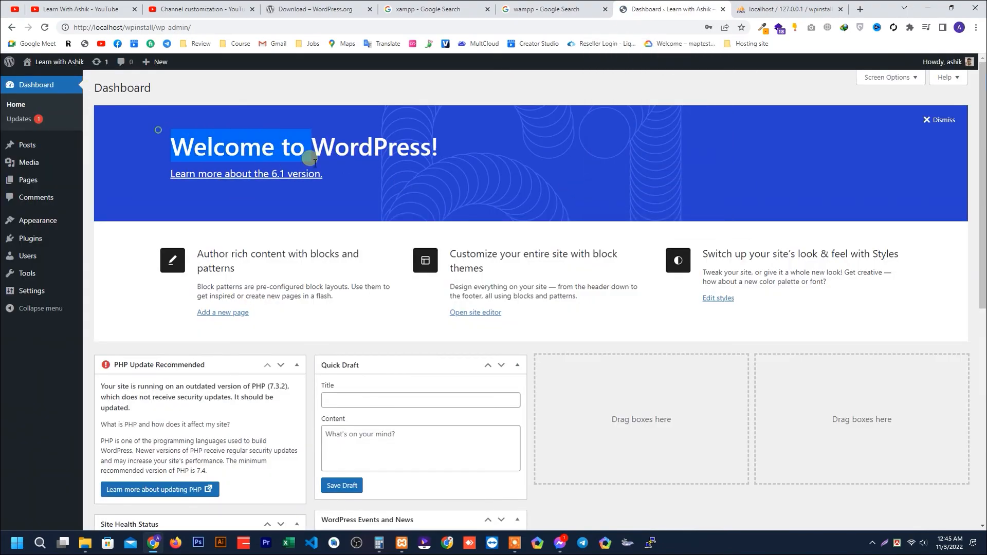
Review the available WordPress, plugin and theme updates, and visit the site's front page to look it over.
left_click(25, 118)
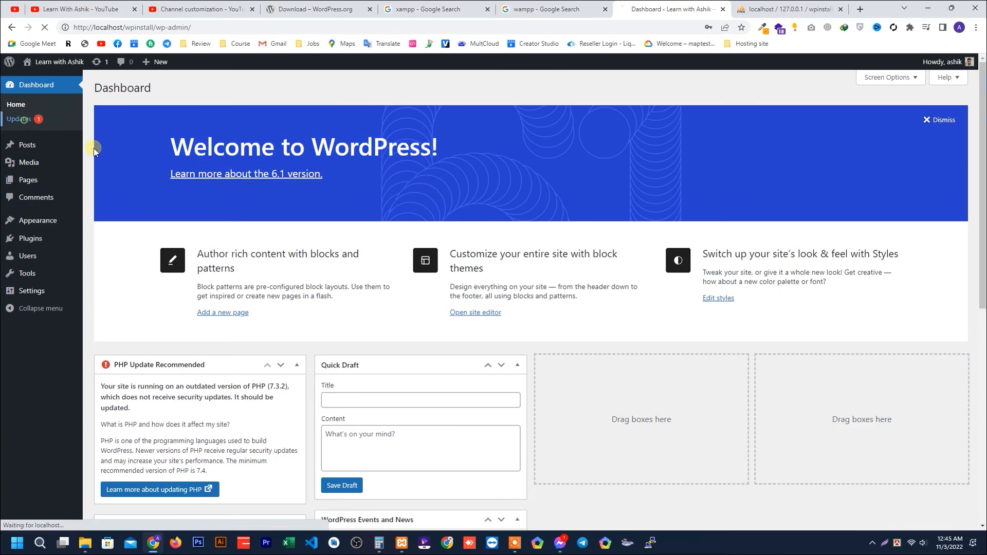
scroll(158, 316, "down", 1)
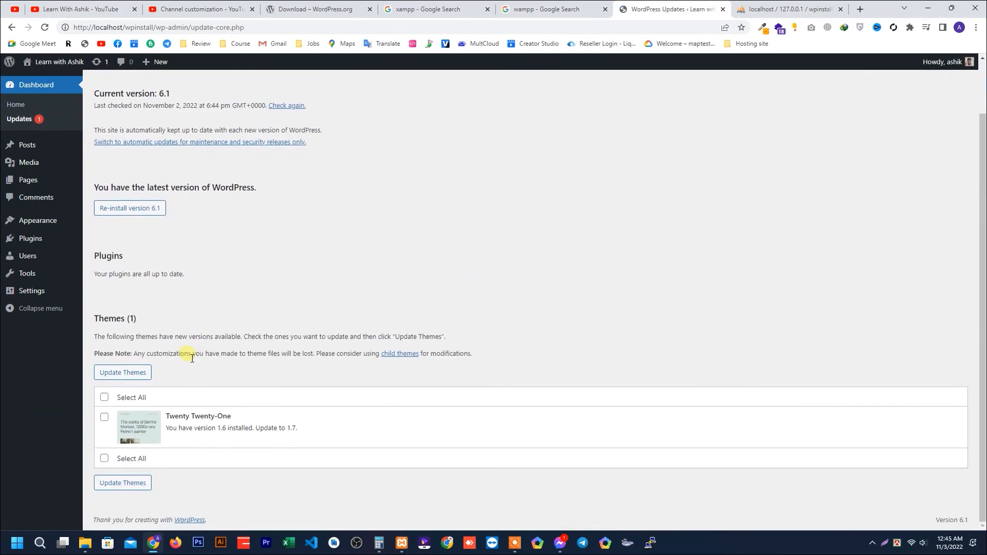
mouse_move(59, 62)
left_click(58, 81)
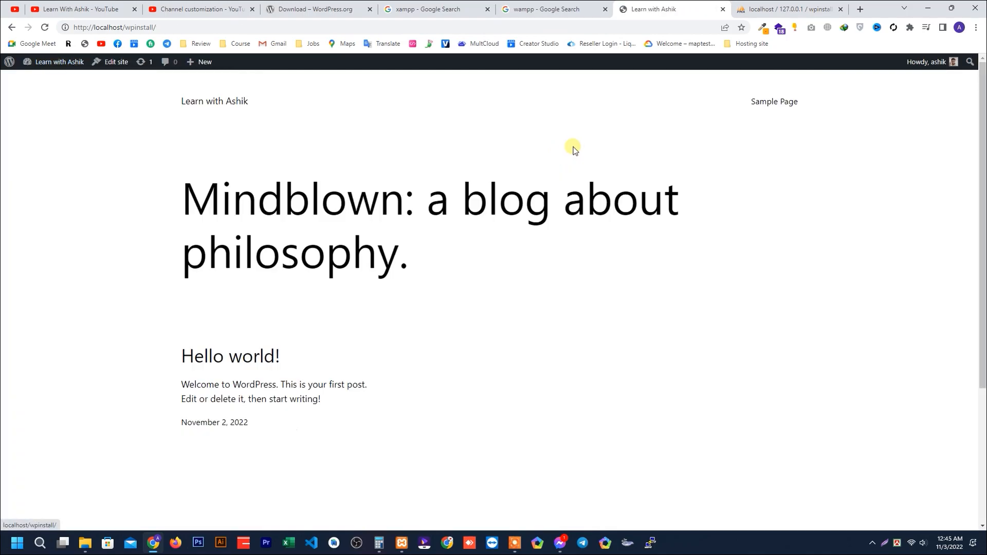
scroll(305, 272, "down", 3)
scroll(411, 343, "up", 3)
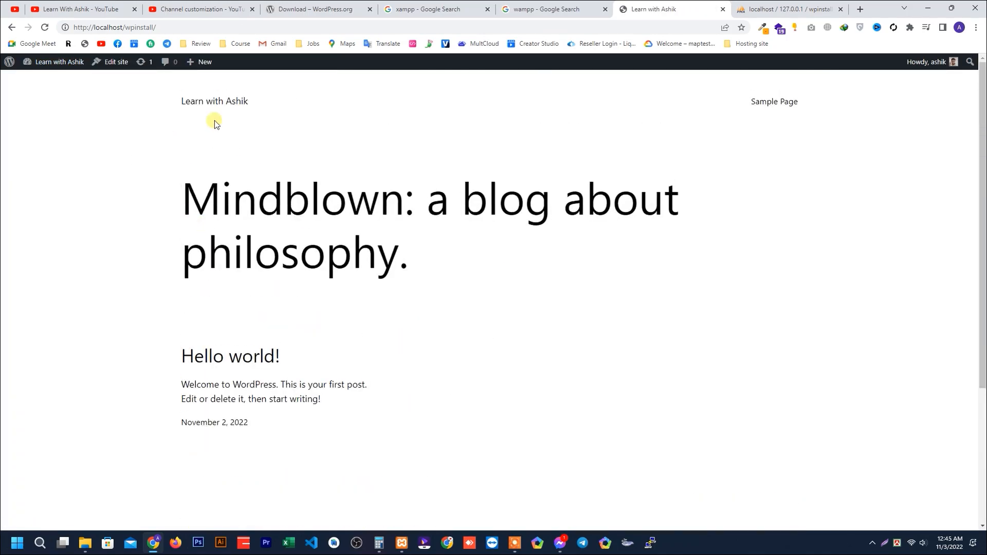